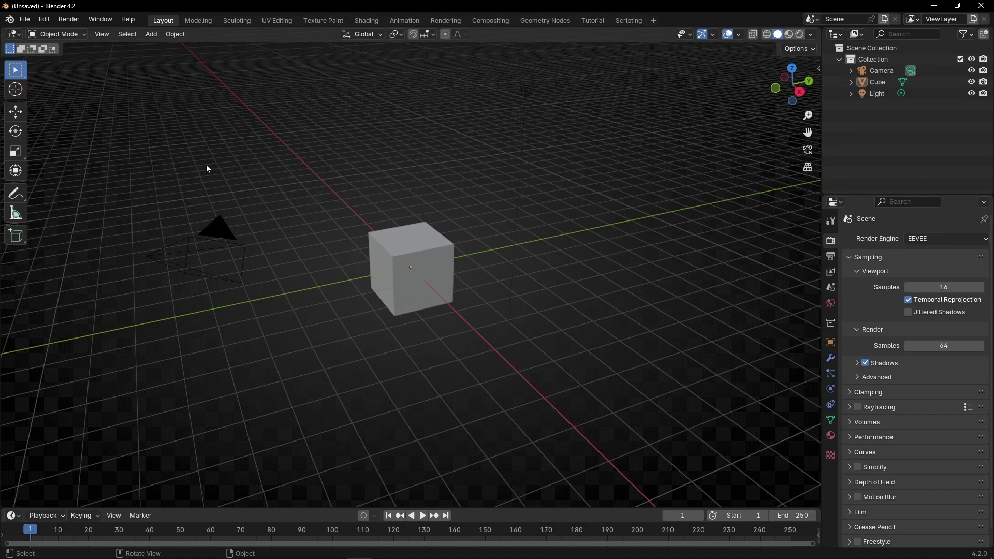
Step: Delete the default camera and light from the scene, keeping the cube
drag(191, 196, 246, 281)
key(Delete)
drag(481, 111, 550, 176)
key(Delete)
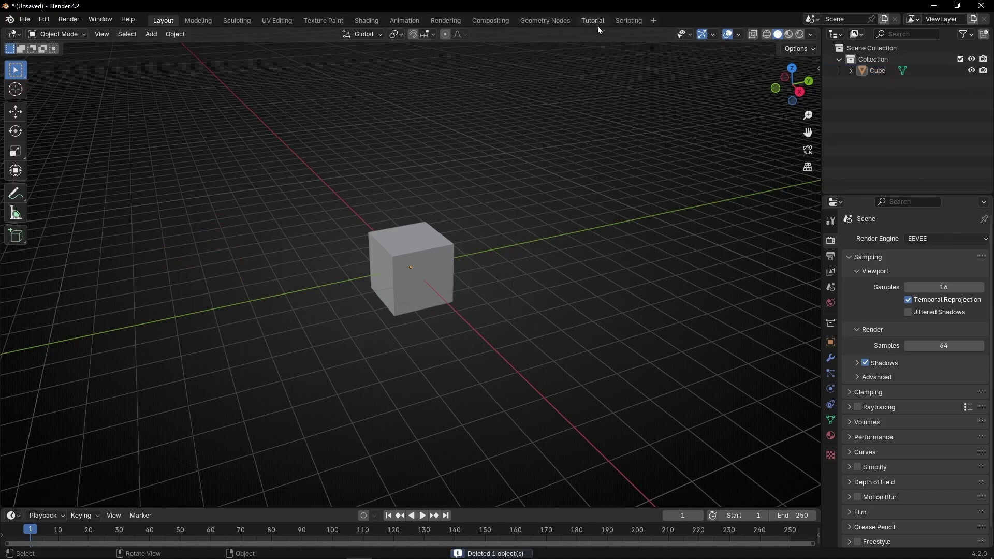
Step: Create a new geometry node tree for the cube in the Tutorial workspace and show the viewport in Material Preview shading
click(593, 20)
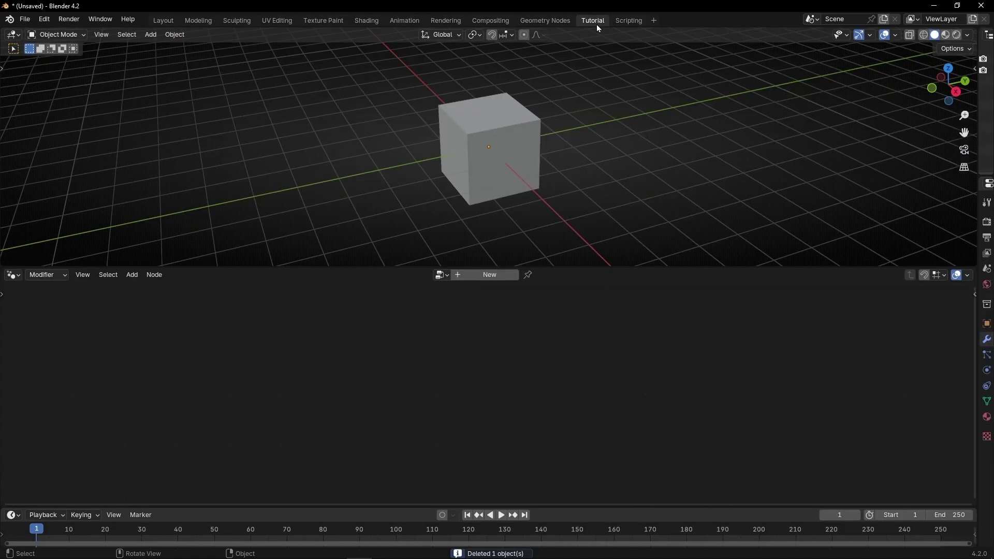
click(489, 275)
click(946, 35)
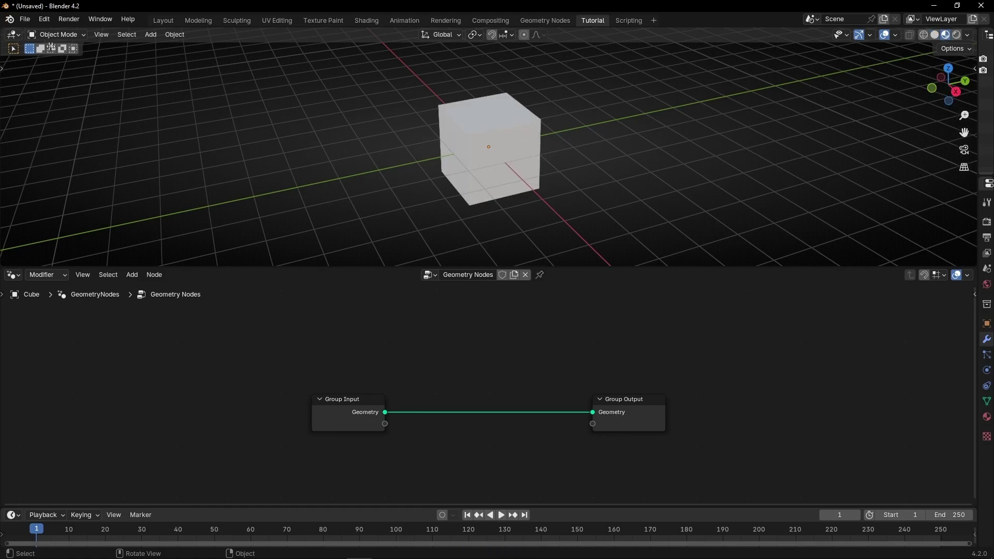
Step: Split the 3D viewport vertically and turn the new area into a Shader Editor without its sidebar
drag(51, 47, 332, 78)
click(13, 35)
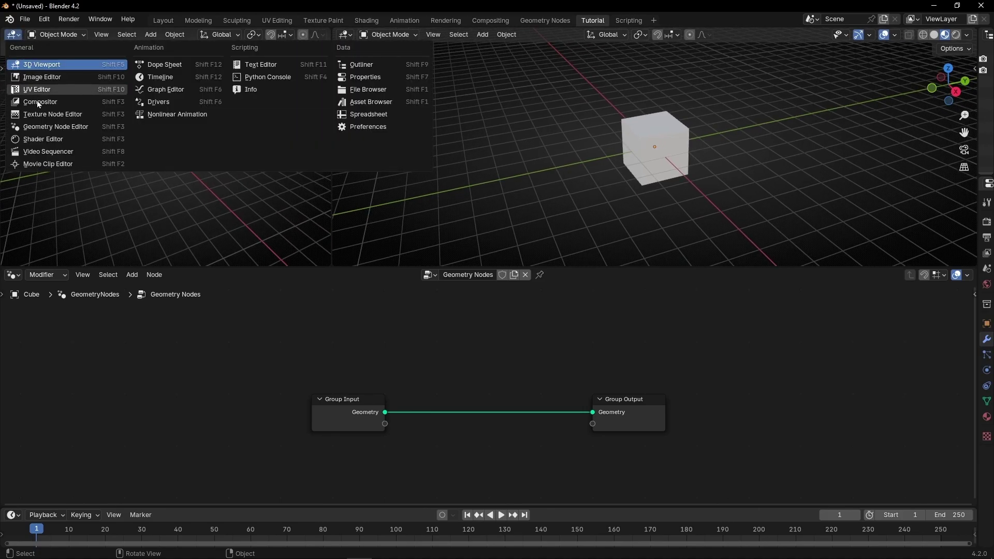
click(39, 139)
key(n)
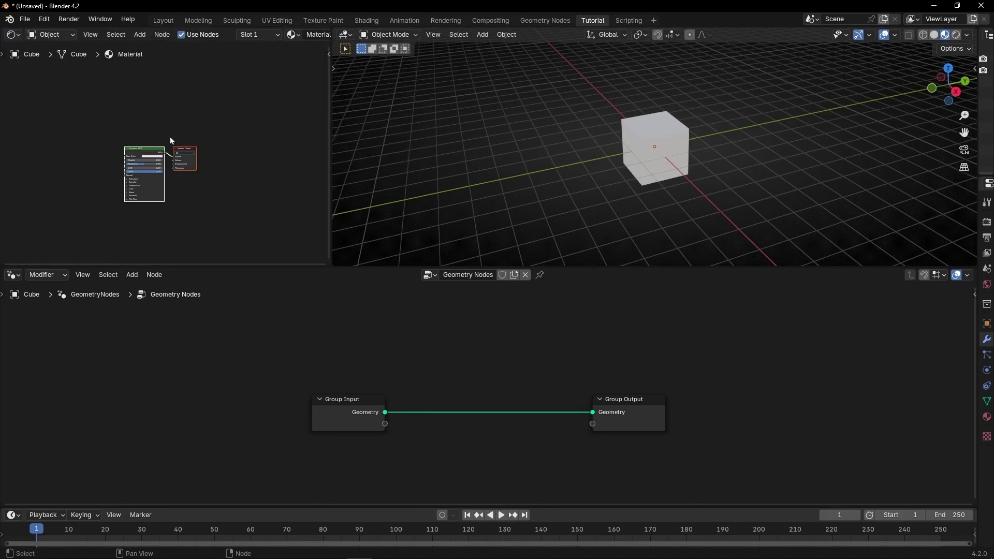
Step: Replace the Principled BSDF with a Noise Texture node and connect its Fac output to the Material Output's Surface
scroll(103, 163, up, 5)
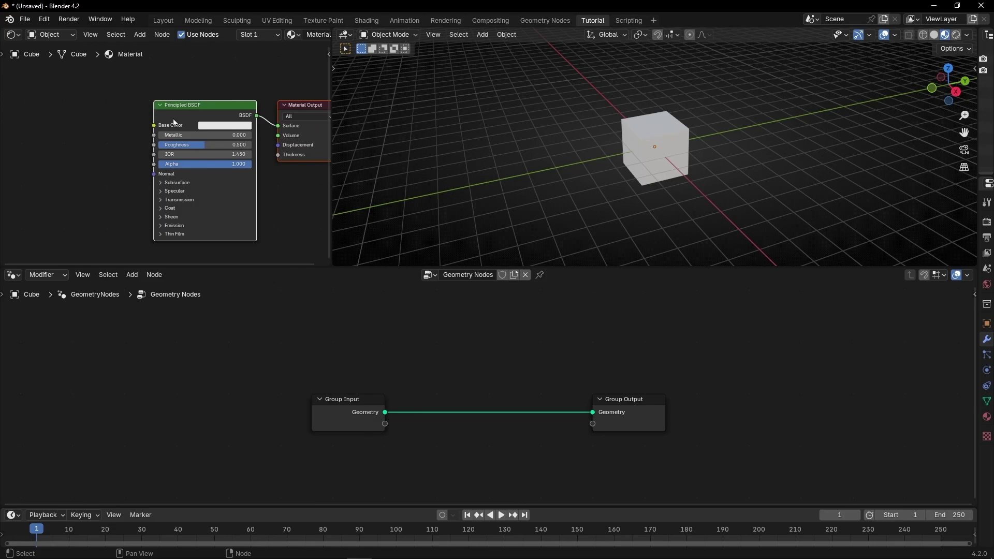
key(x)
key(shift+a)
text(nois)
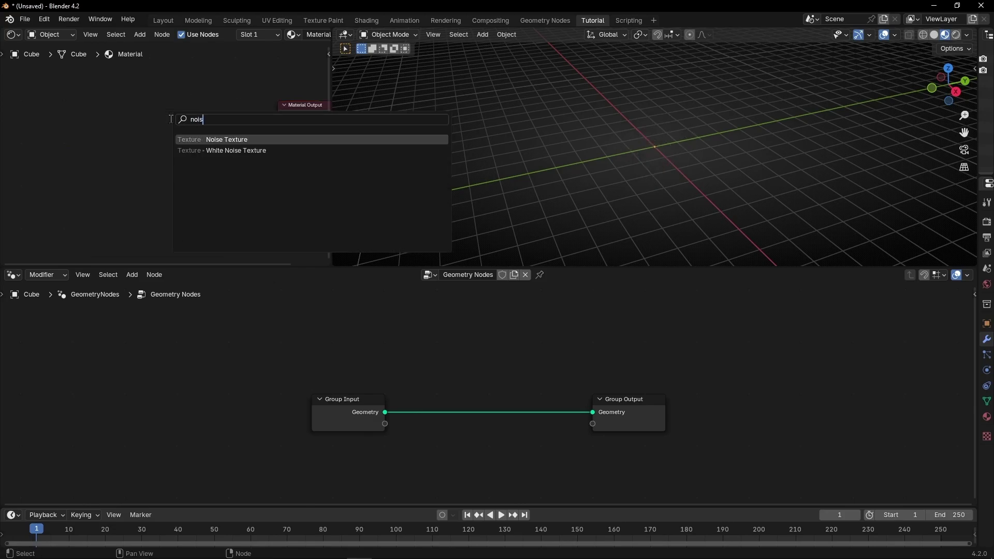
key(Return)
click(170, 119)
drag(231, 134, 278, 126)
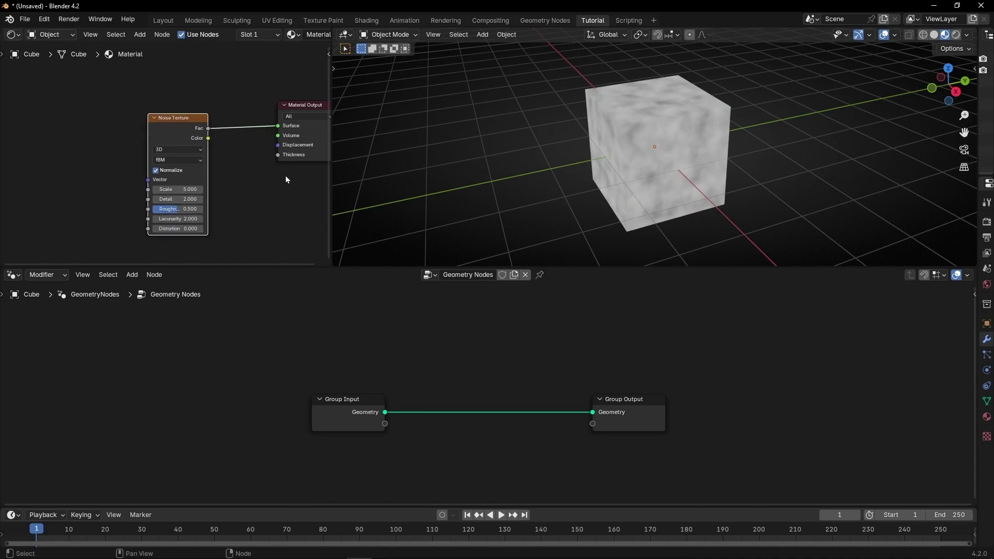
Step: Insert a Color Ramp between the Noise Texture and Material Output, with the white stop at 0.680 and the black stop just below it
key(Home)
key(shift+a)
text(col)
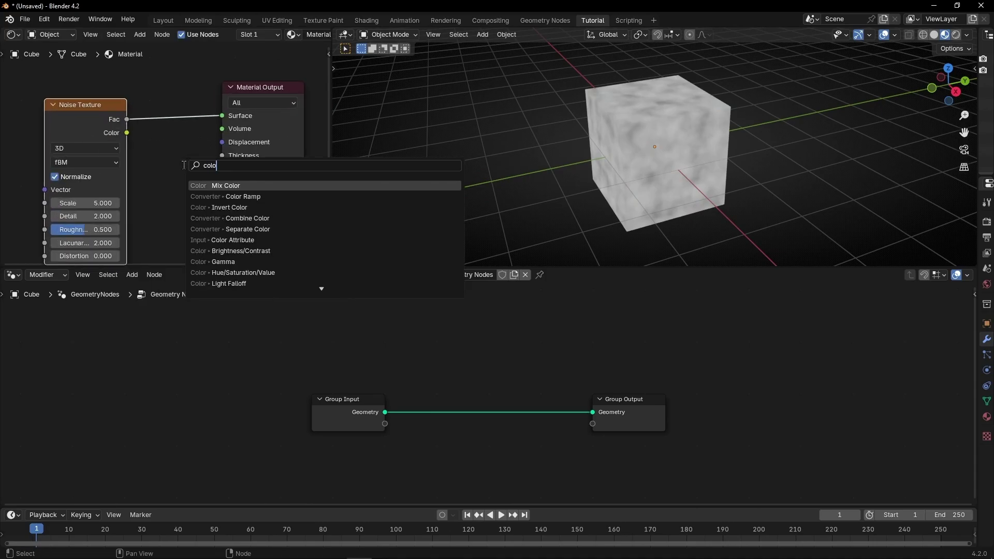
key(Return)
click(196, 149)
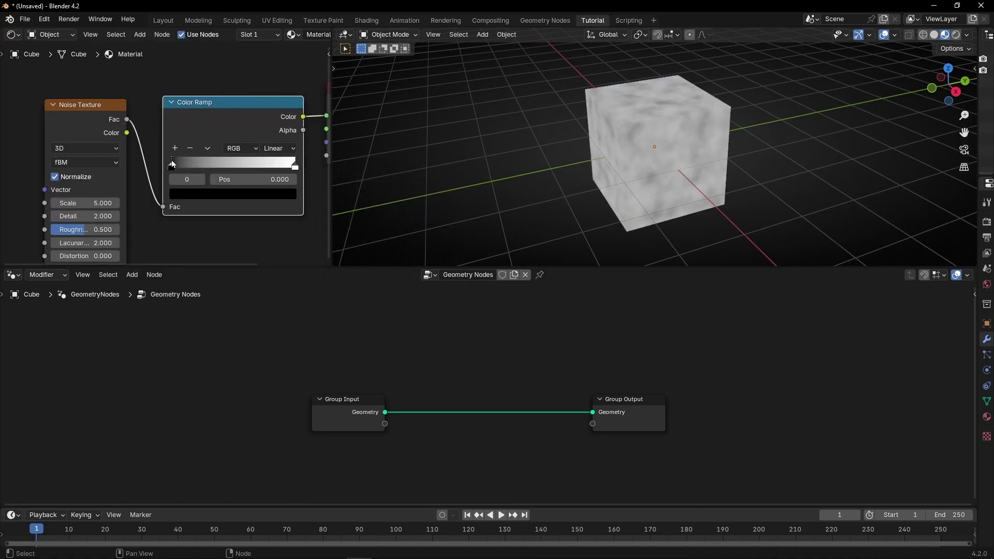
drag(172, 163, 255, 168)
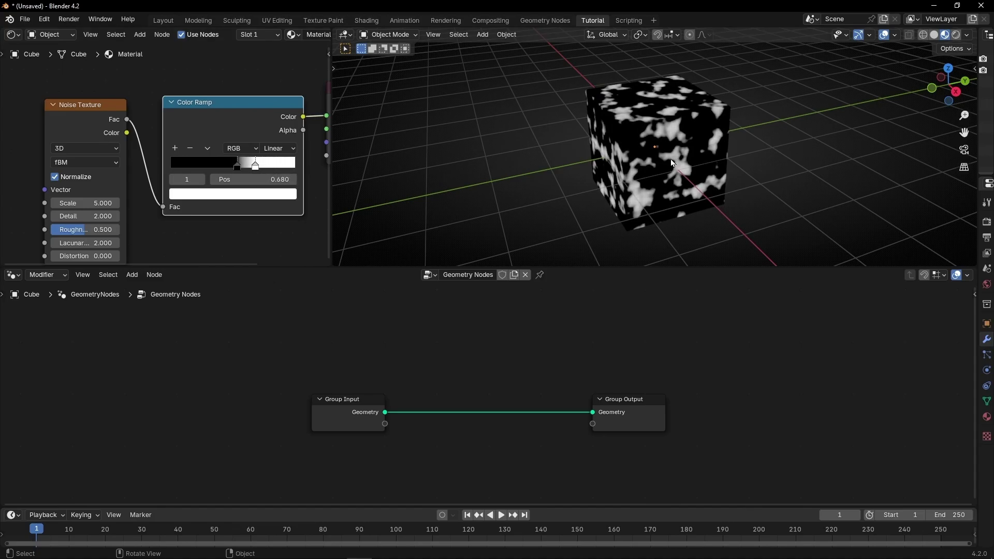
middle_drag(723, 204, 681, 129)
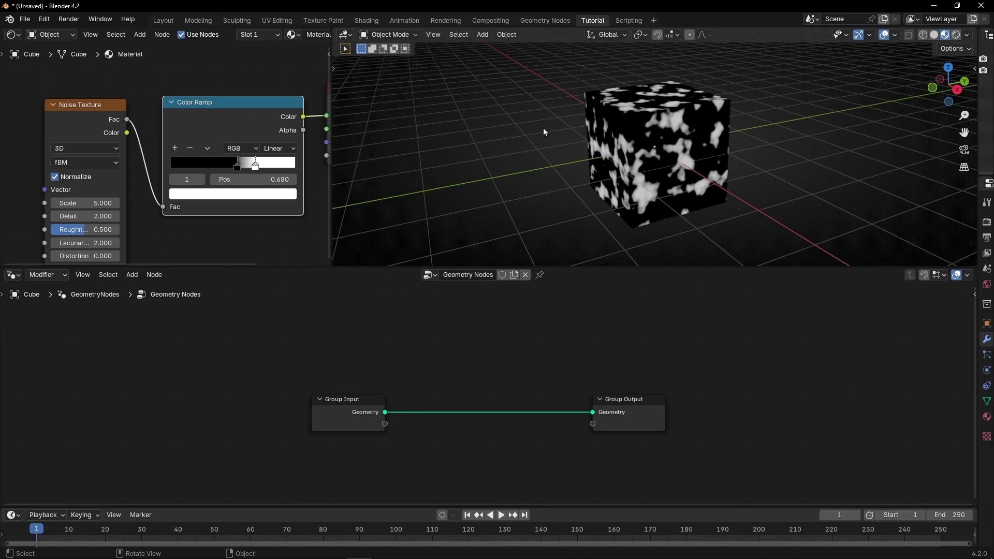
key(n)
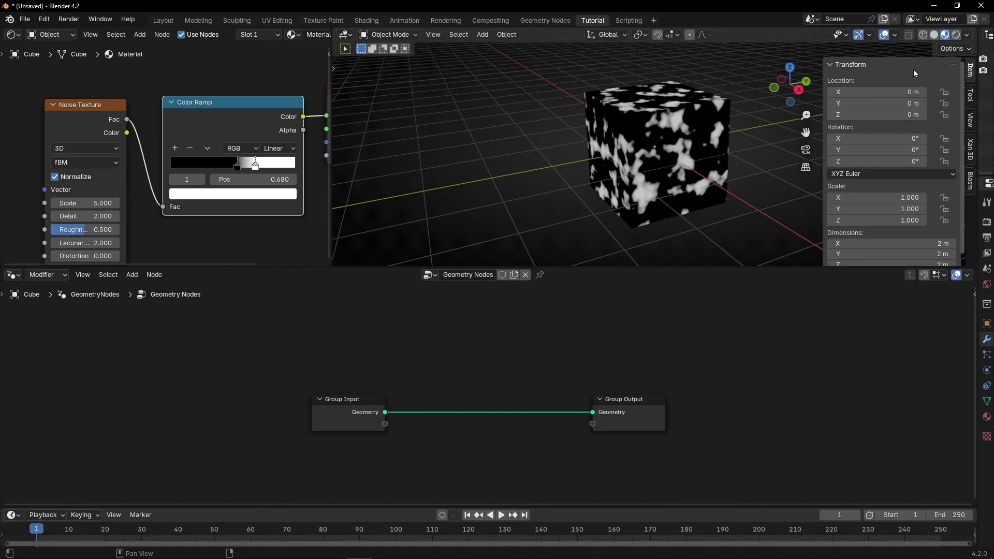
key(n)
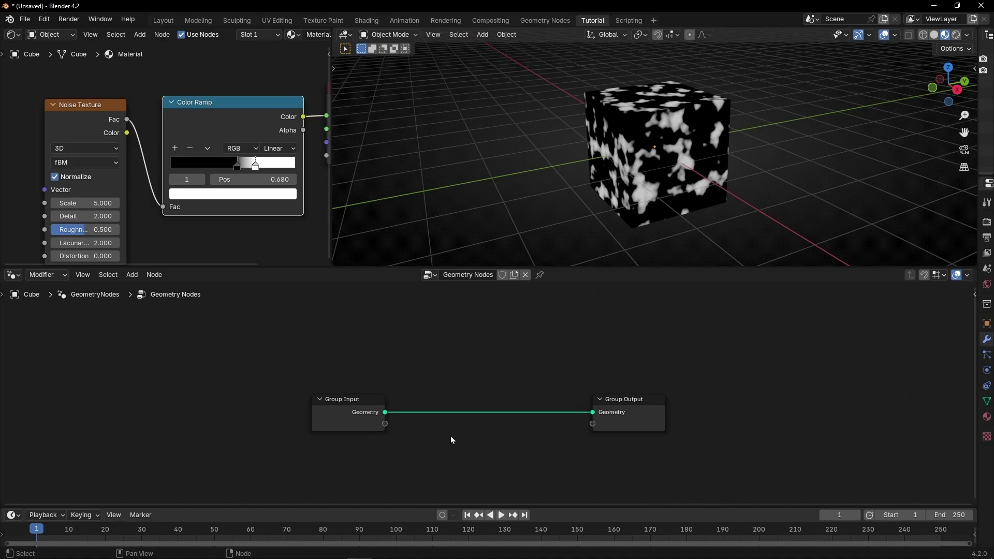
Step: Insert a Transform Geometry node between the Group Input and Group Output nodes
key(shift+a)
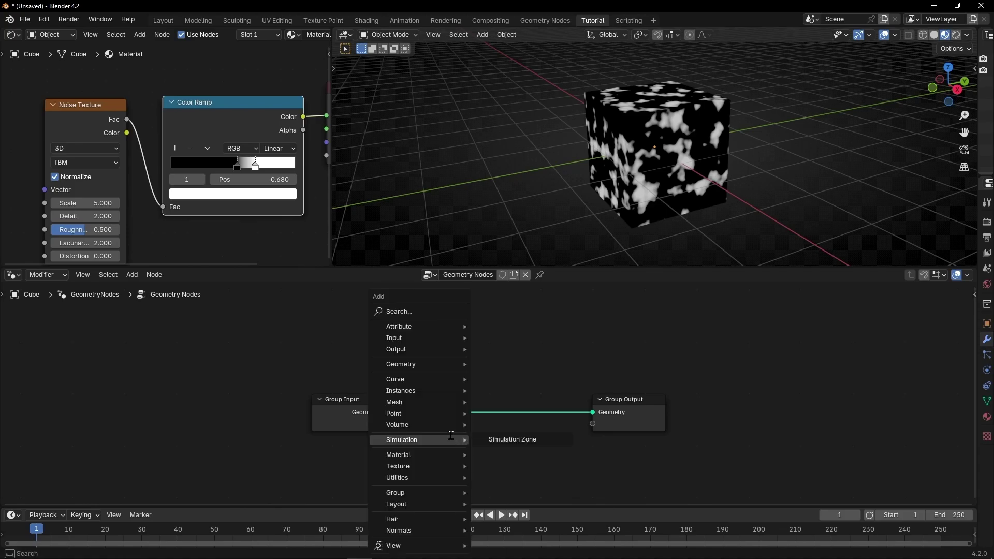
text(tran)
key(Return)
click(465, 350)
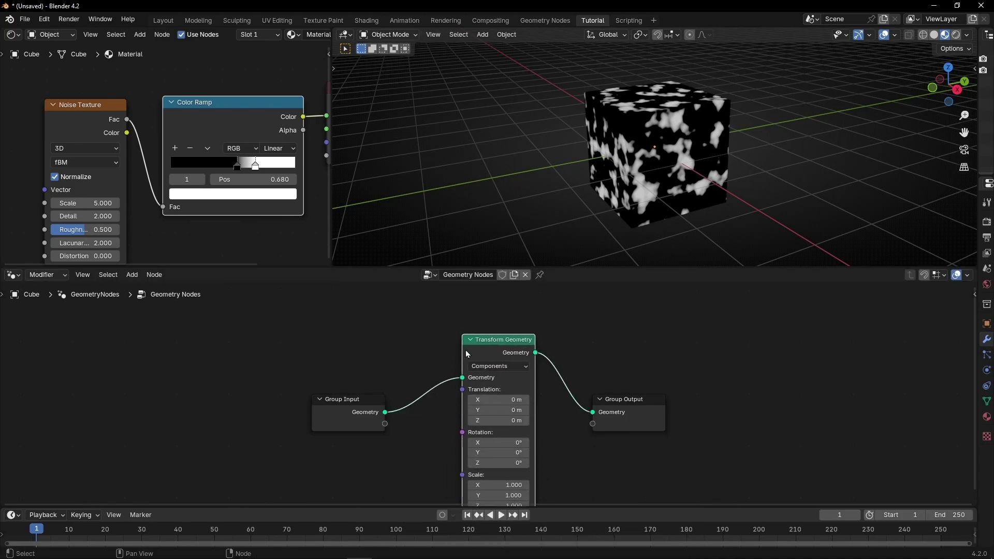
Step: Remove the timeline area so the Geometry Node Editor fills its space
right_click(375, 514)
click(349, 528)
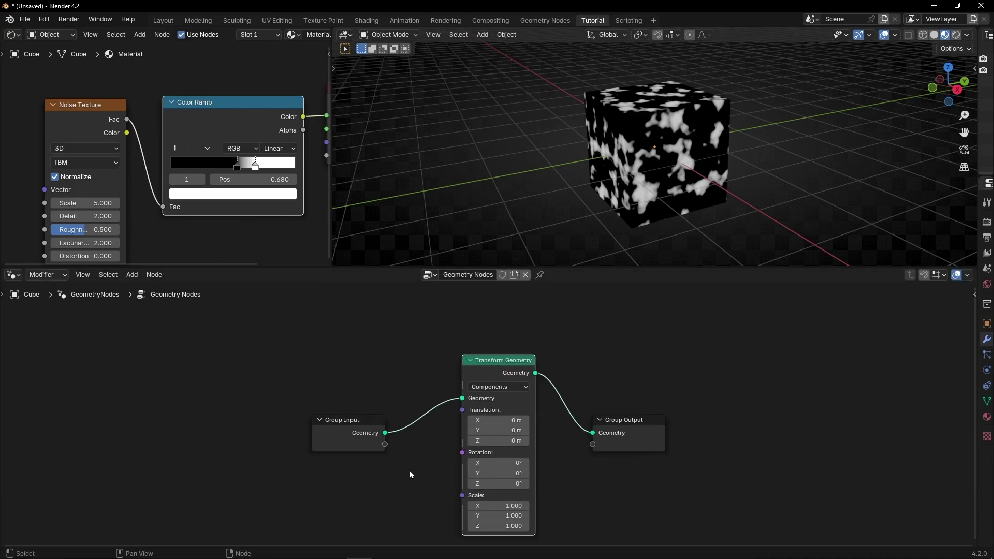
scroll(534, 409, up, 1)
middle_drag(534, 409, 509, 379)
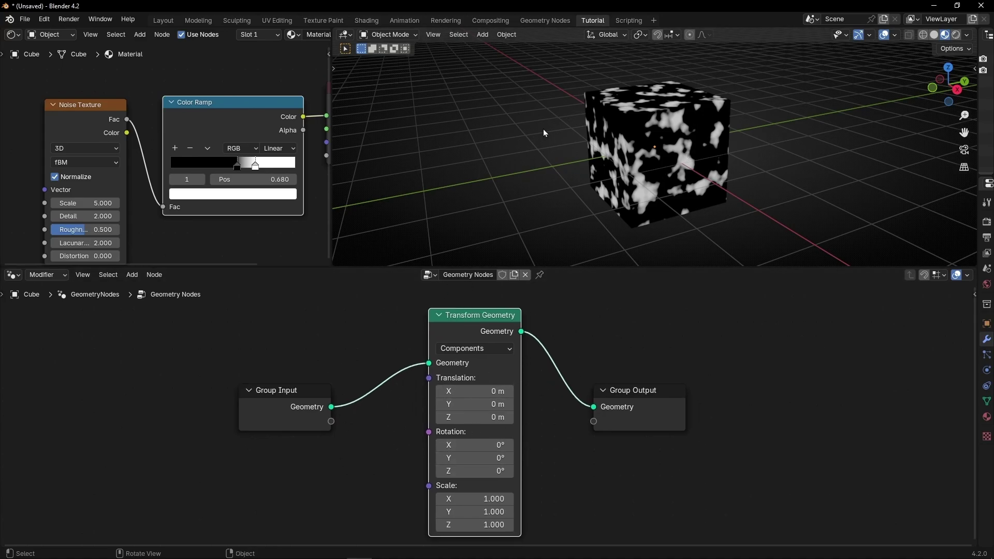
Step: Set the Transform Geometry translation to about X 0.19 m, Y 0.05 m and its rotation to about X 3.02°, Z -17.4°
middle_drag(728, 184, 793, 170)
drag(505, 391, 615, 392)
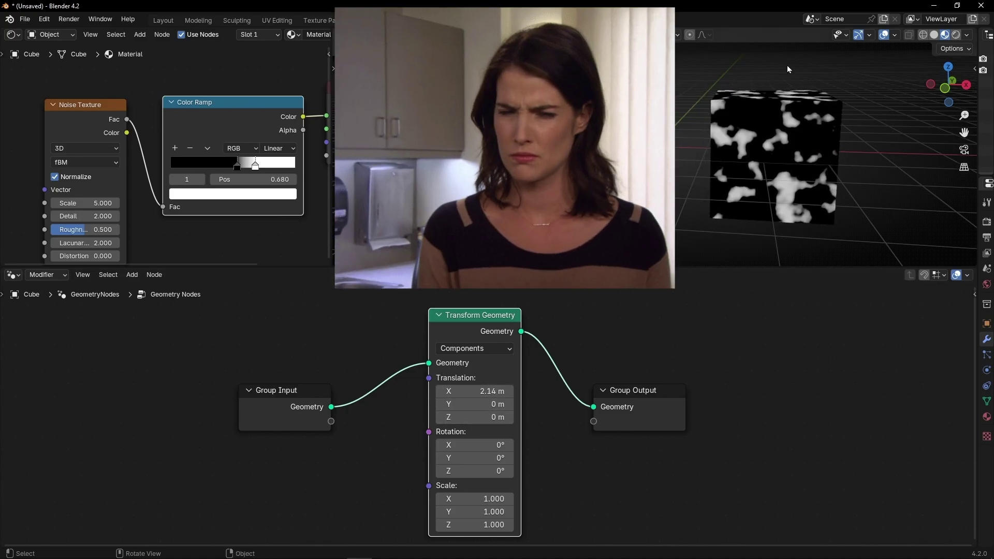
drag(475, 391, 421, 391)
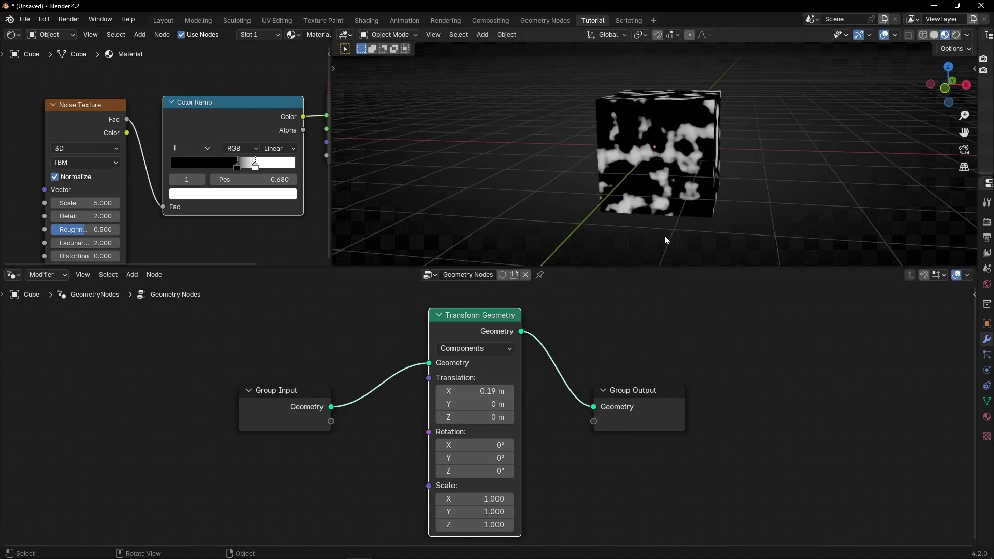
middle_drag(665, 236, 601, 226)
mouse_move(475, 404)
mouse_down()
mouse_move(528, 404)
mouse_move(481, 404)
mouse_up()
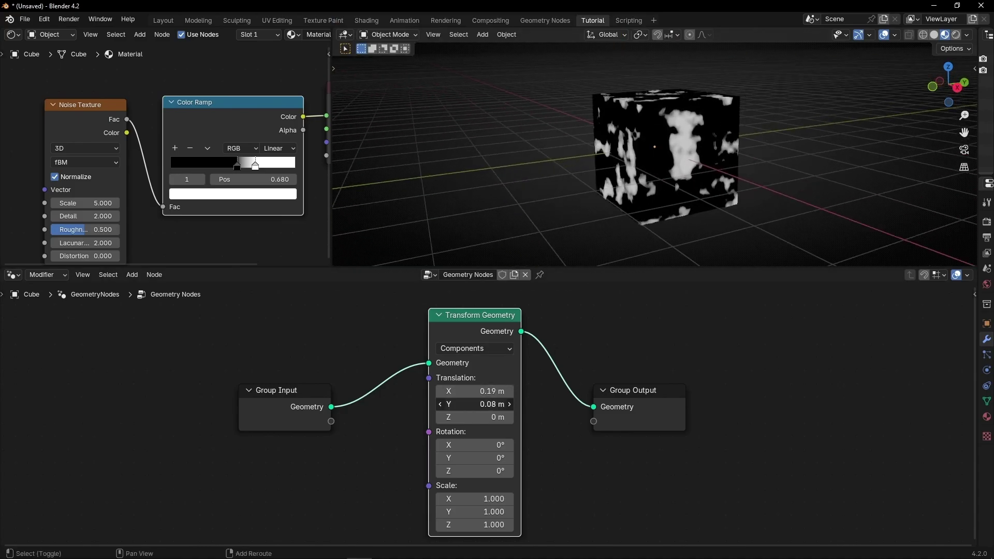
drag(474, 446, 465, 492)
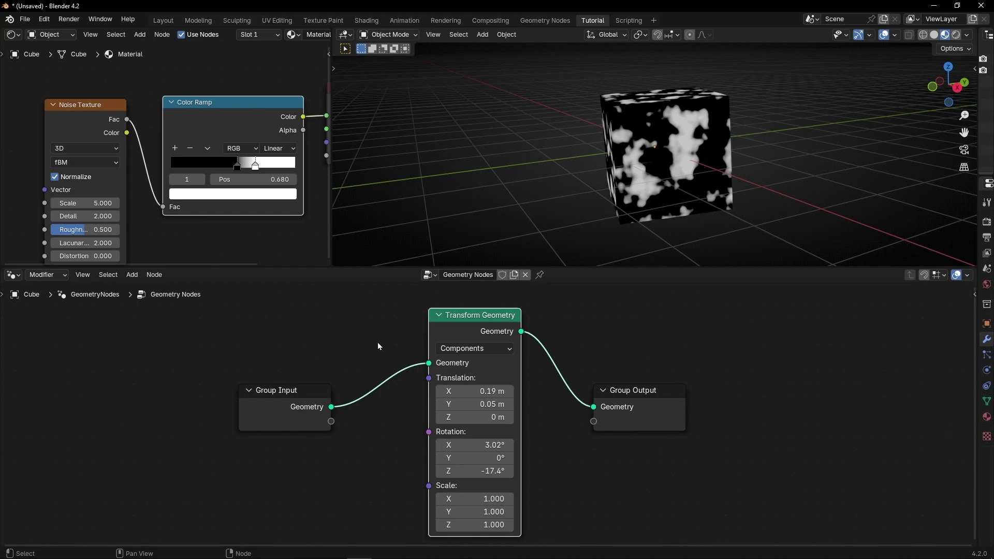
Step: Move the Group Input node aside and insert a Store Named Attribute node between it and the Transform Geometry node
drag(293, 393, 210, 362)
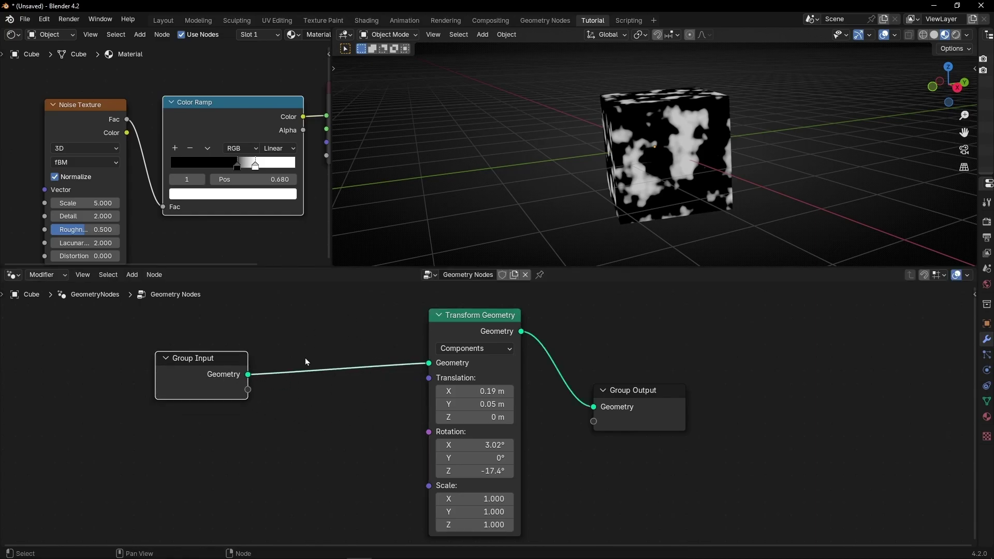
key(shift+a)
text(store)
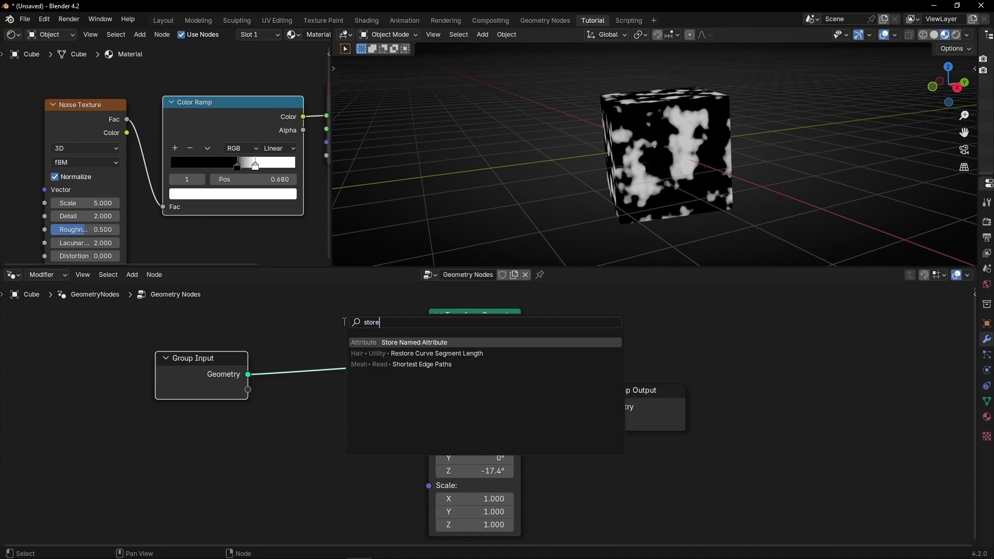
key(Return)
click(302, 318)
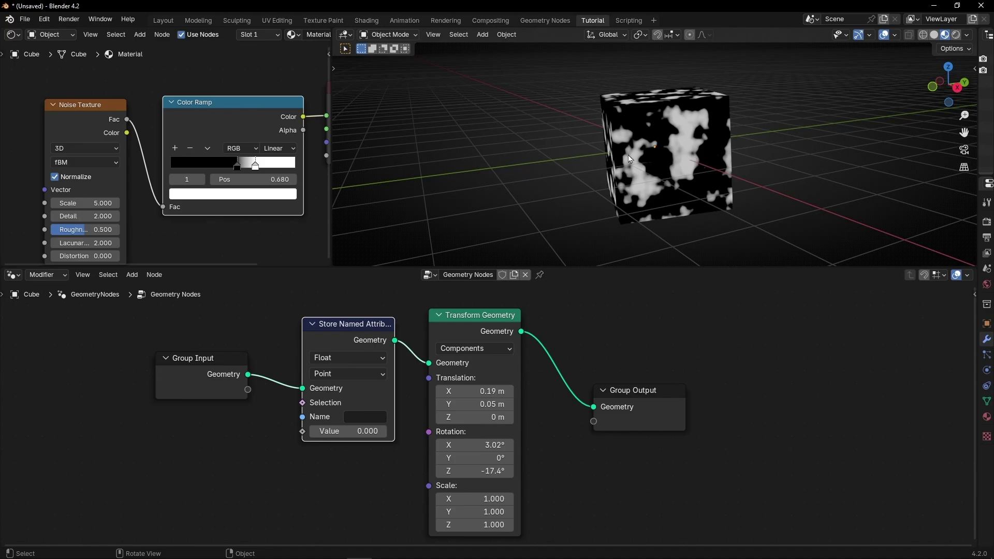
Step: Try a Transform Geometry X translation of about 0.7 m on the cube, and undo it
drag(630, 159, 736, 159)
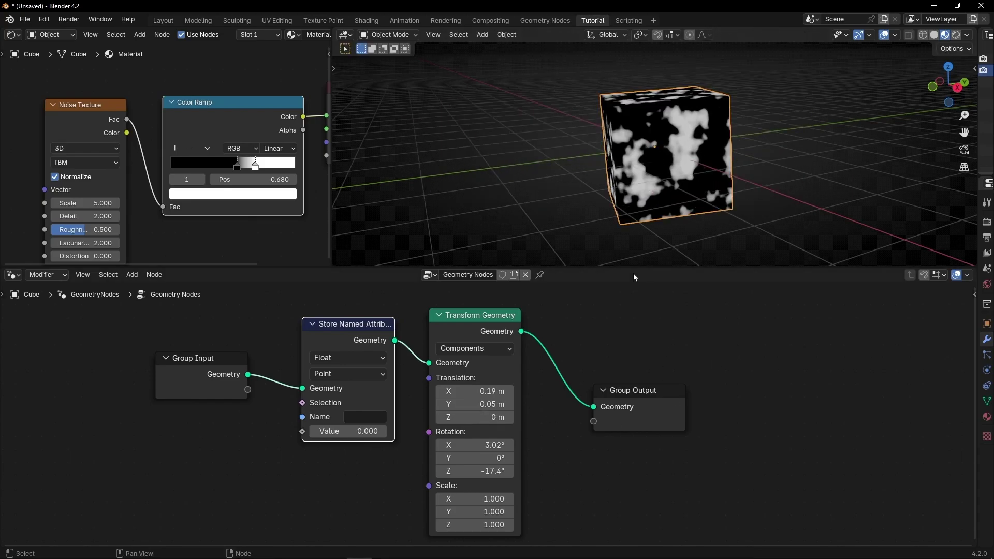
drag(468, 393, 548, 394)
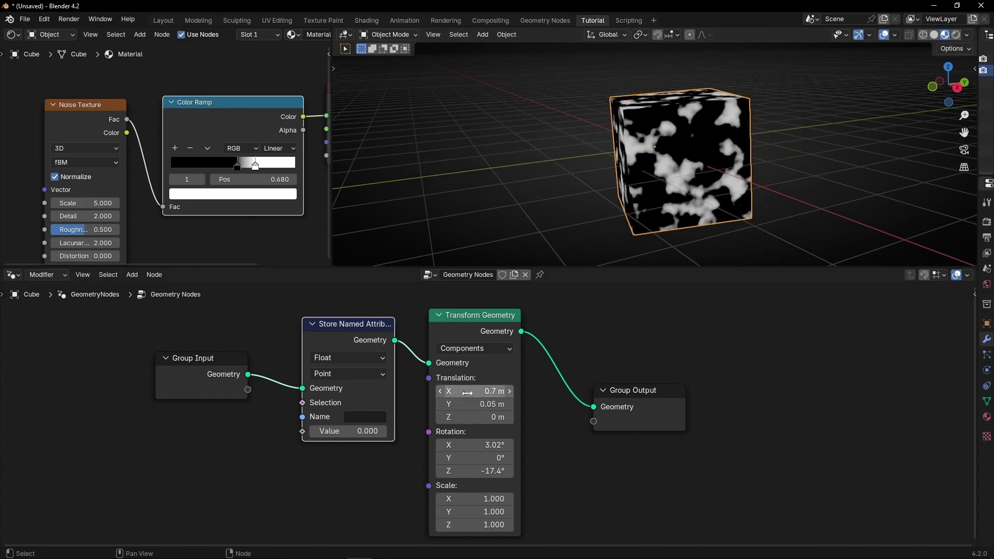
key(ctrl+z)
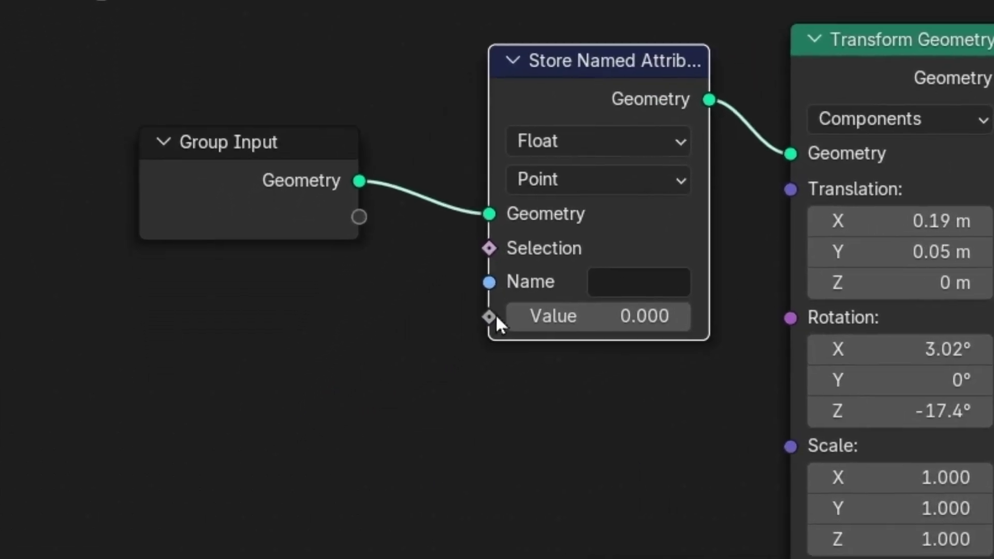
Step: Add a Position node feeding the Value input of the Store Named Attribute node
drag(489, 316, 296, 312)
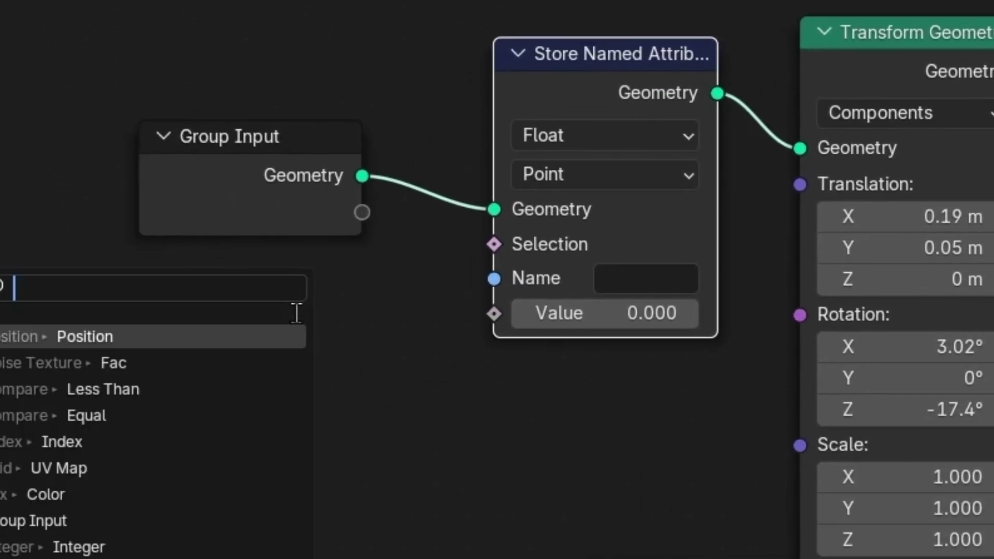
text(pos)
key(Return)
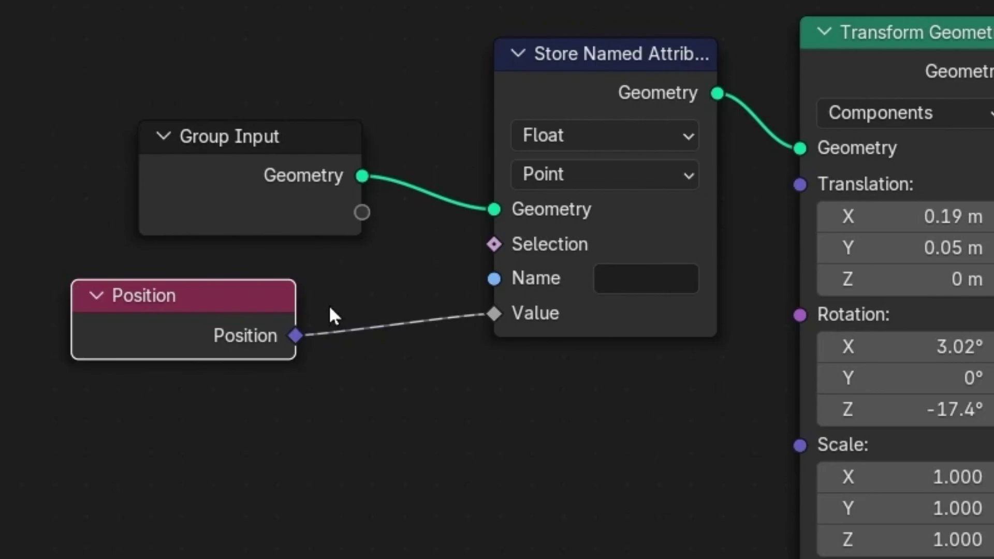
Step: Set the Store Named Attribute node's data type to Vector and its attribute name to pos
click(594, 140)
click(577, 287)
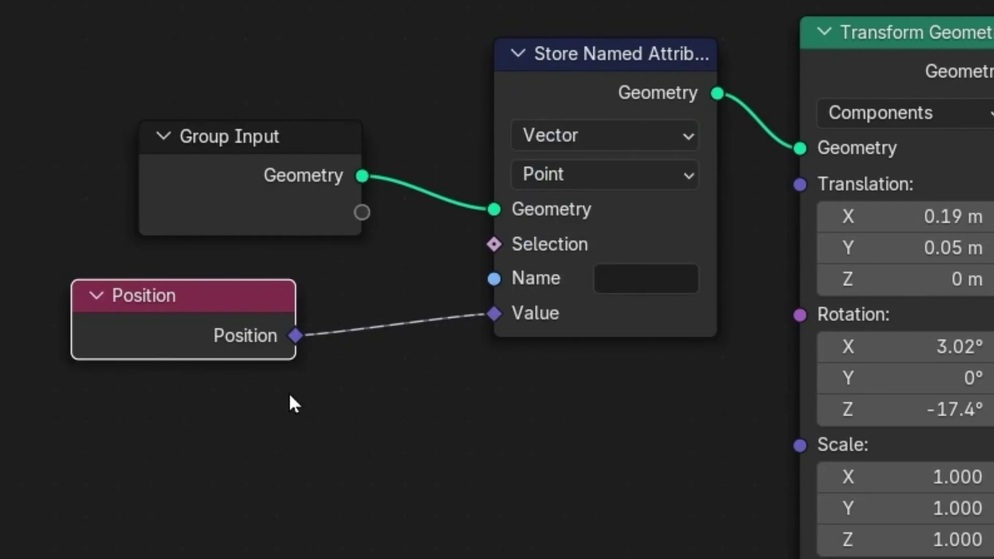
click(657, 275)
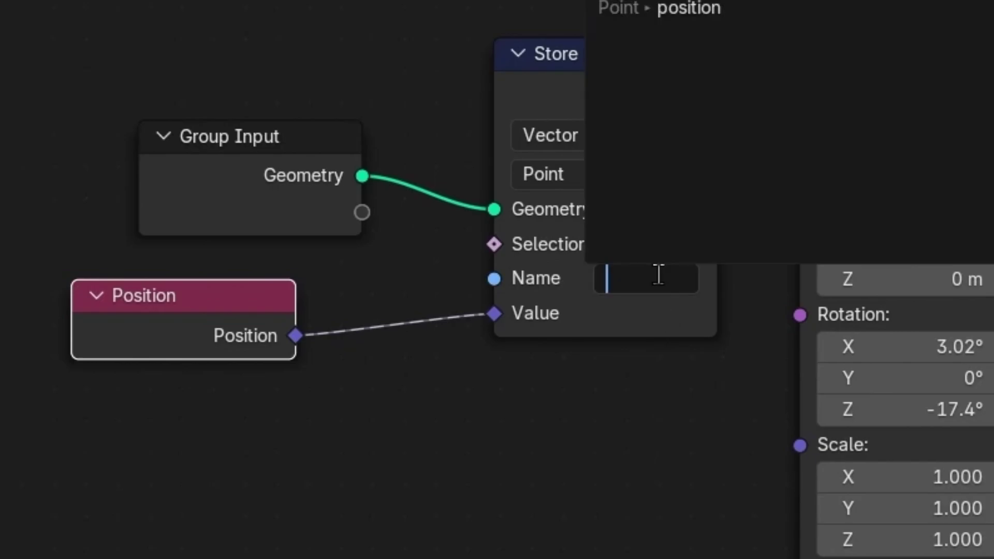
text(pos)
key(Return)
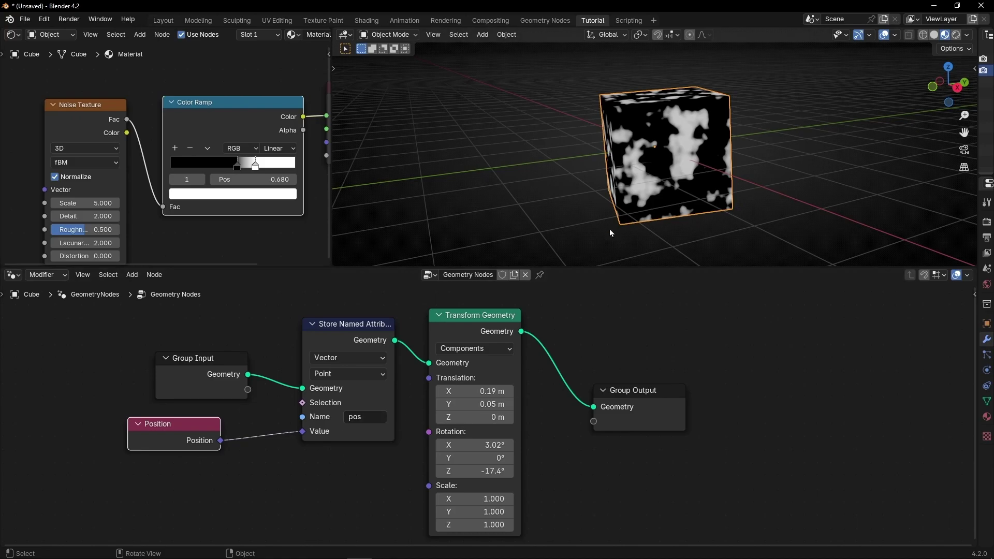
Step: Widen the shader editor and add an Attribute node beside the Noise Texture node
middle_drag(183, 170, 325, 153)
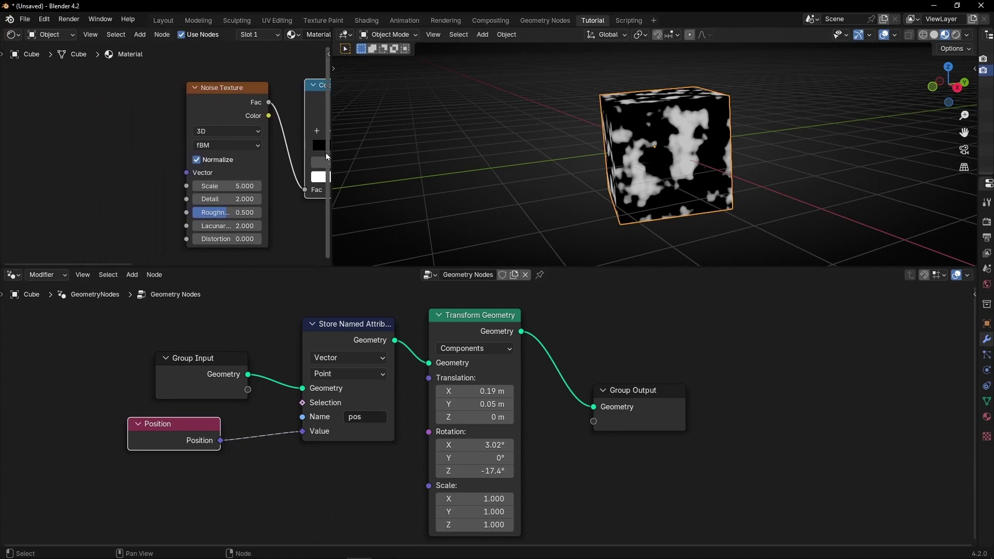
drag(327, 156, 484, 156)
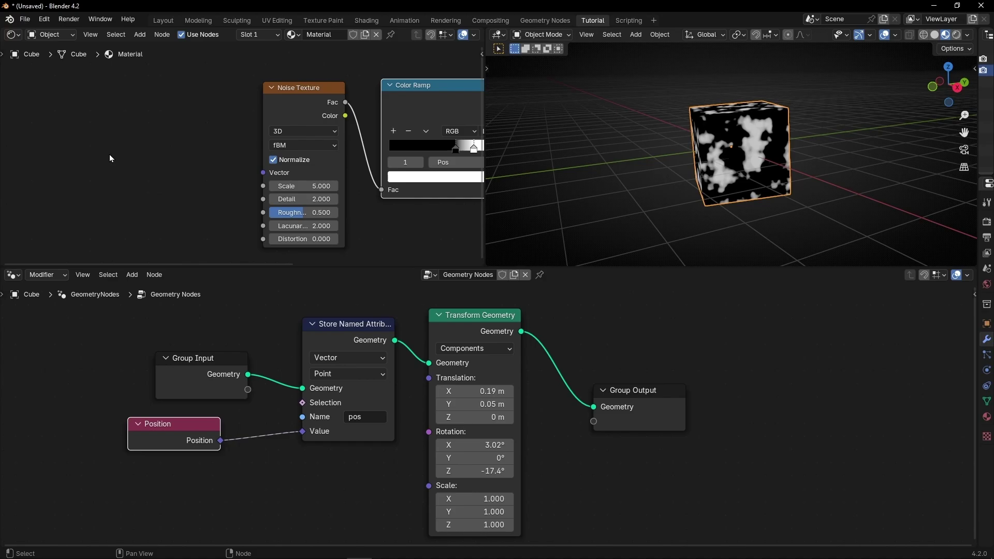
key(shift+a)
text(attr)
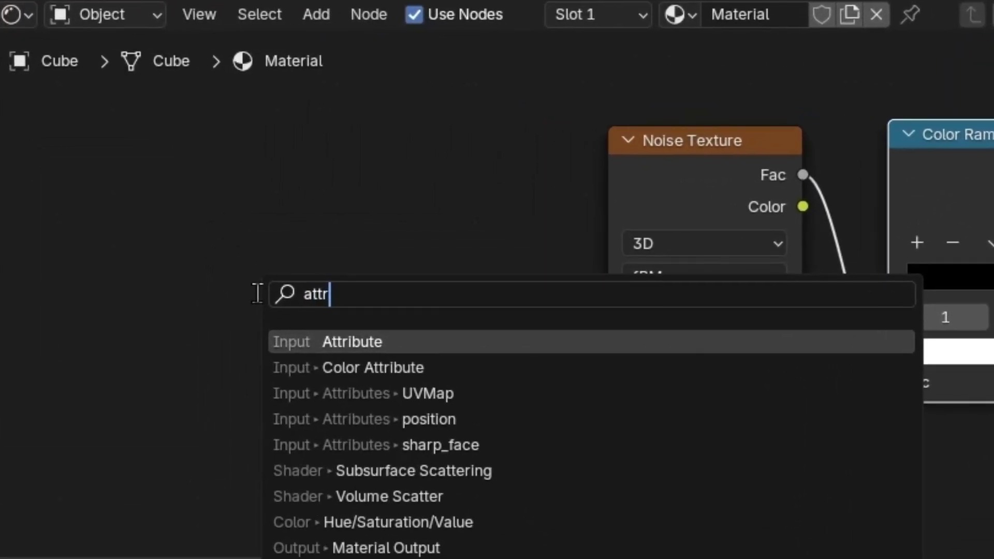
key(Return)
click(247, 200)
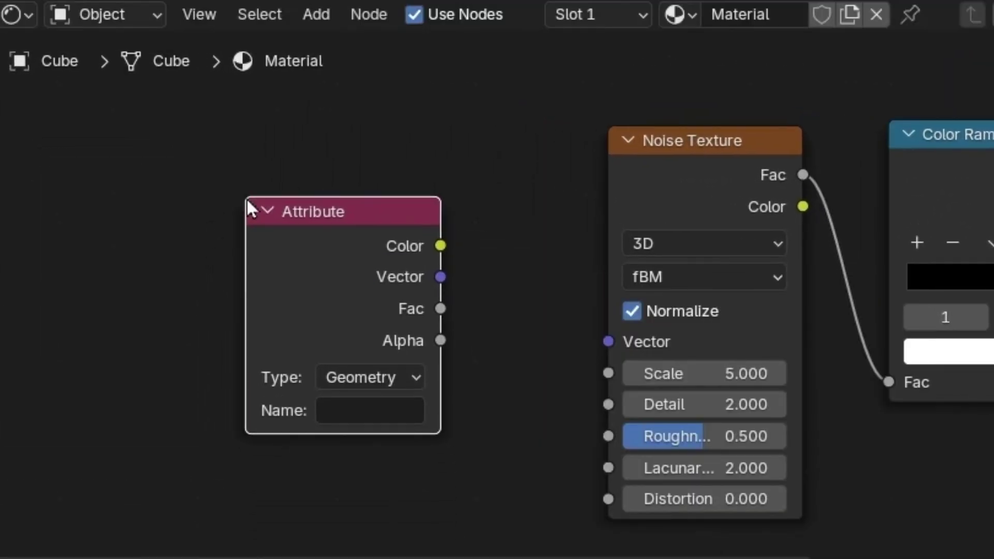
Step: Connect the Attribute node's Color output to the Noise Texture's Vector input and set its attribute name to pos
drag(440, 246, 608, 342)
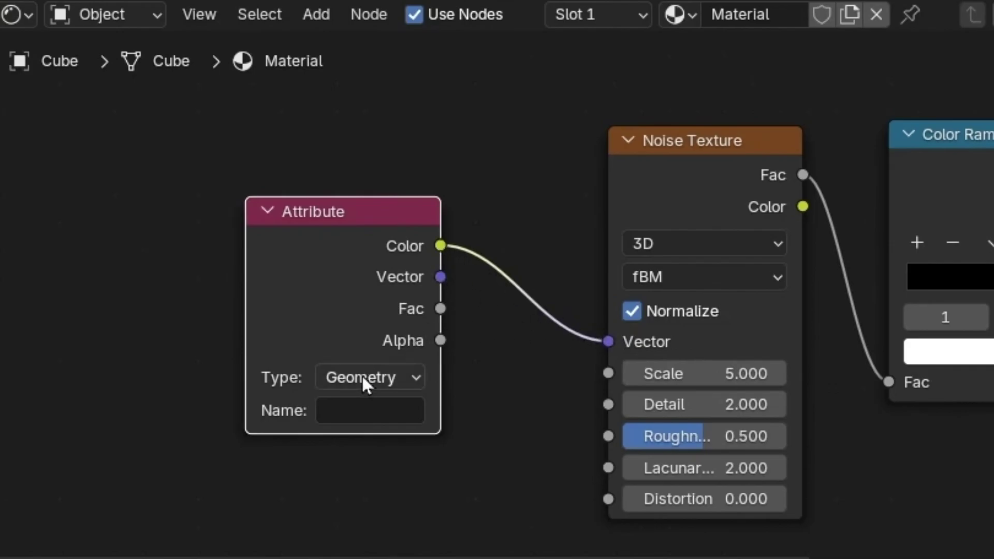
click(363, 410)
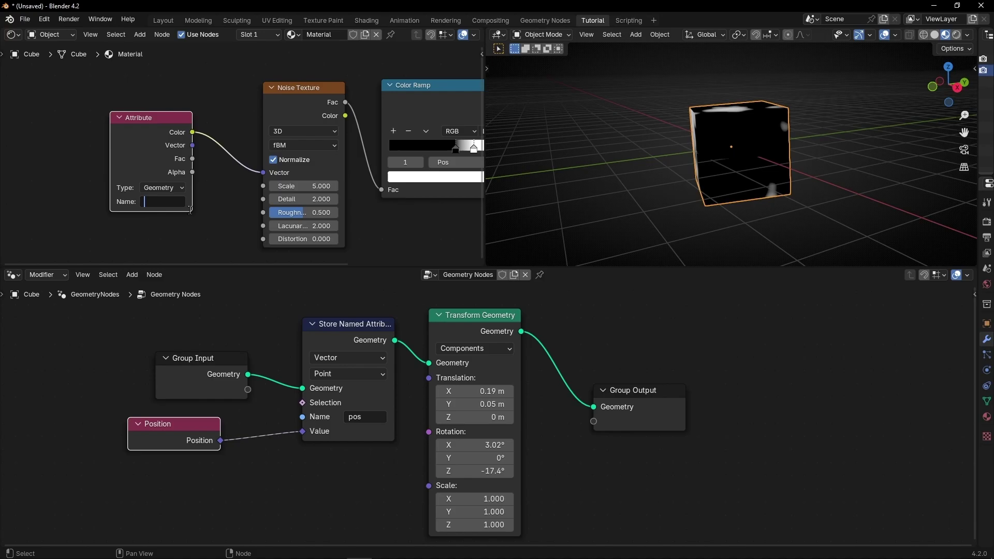
key(Return)
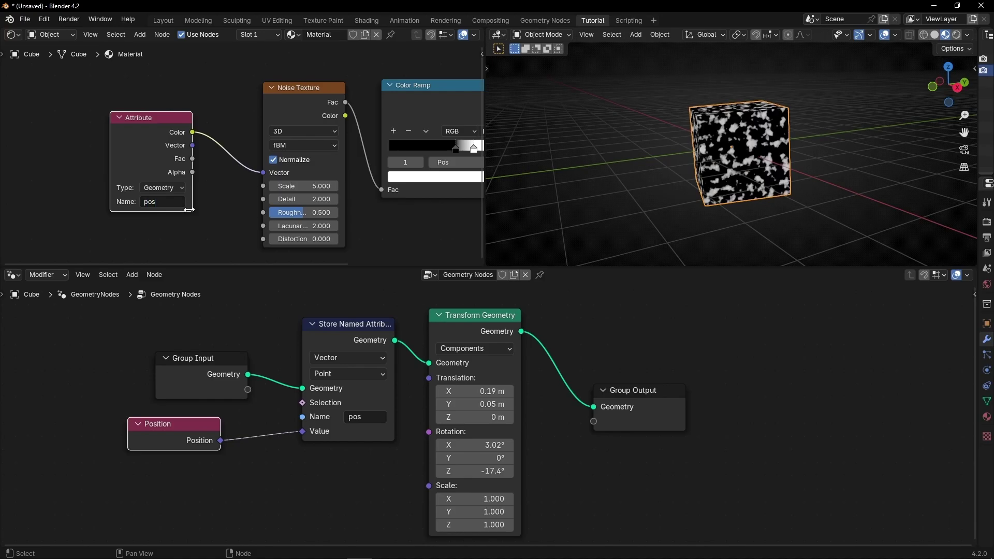
Step: Set the Transform Geometry translation to about 0.01, -0.3 and 0.08 m, X rotation to about 8.48° and all scales to 0.780
scroll(768, 159, up, 2)
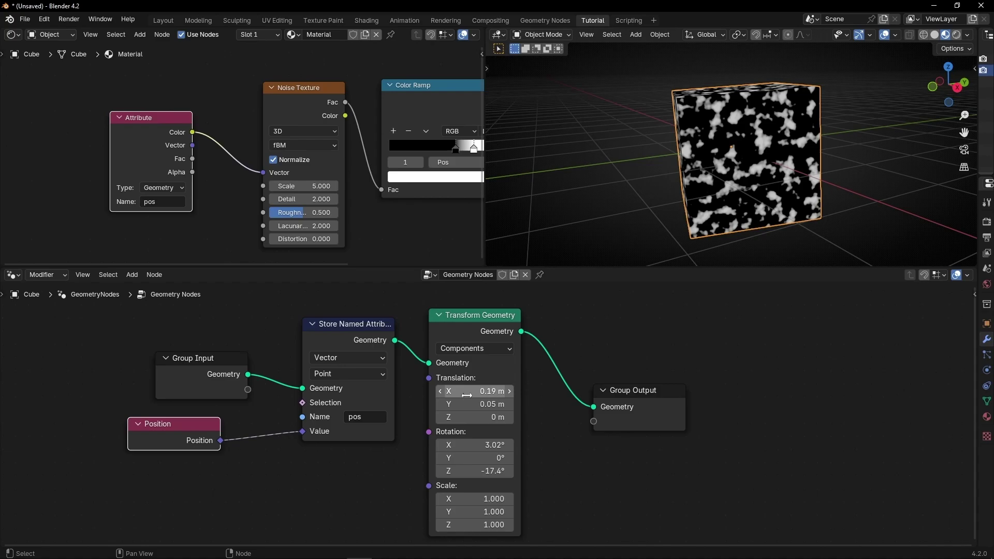
shift+drag(467, 395, 439, 391)
middle_drag(651, 237, 699, 247)
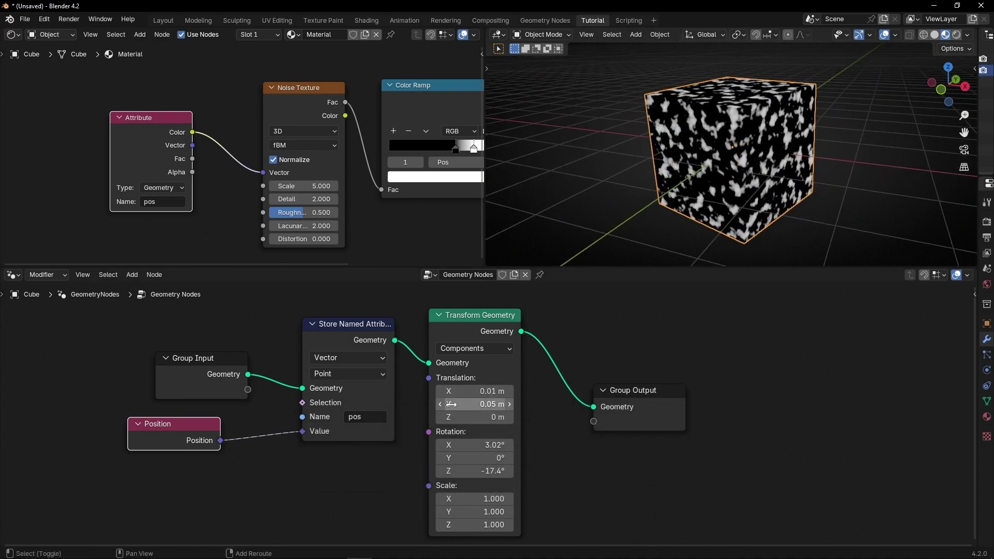
drag(451, 405, 476, 445)
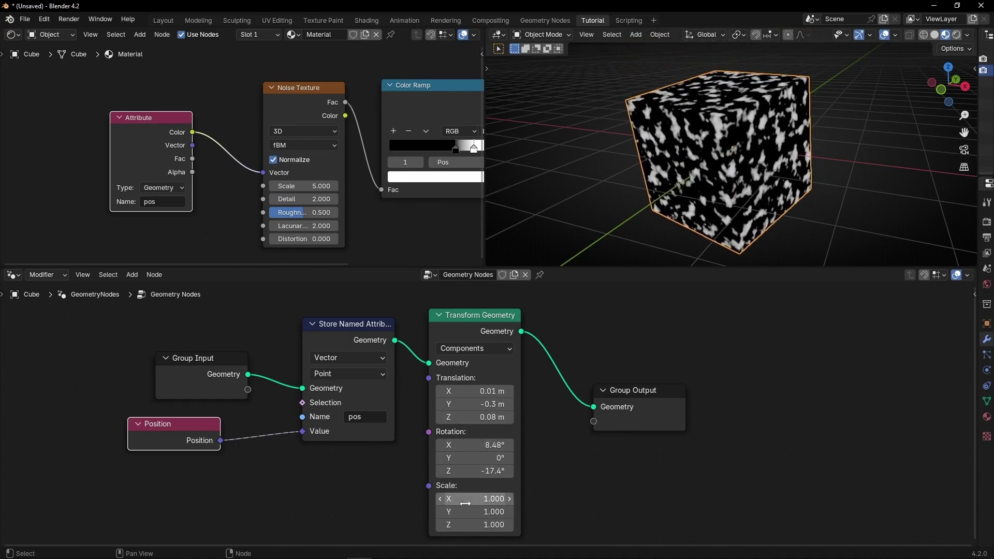
drag(465, 504, 450, 525)
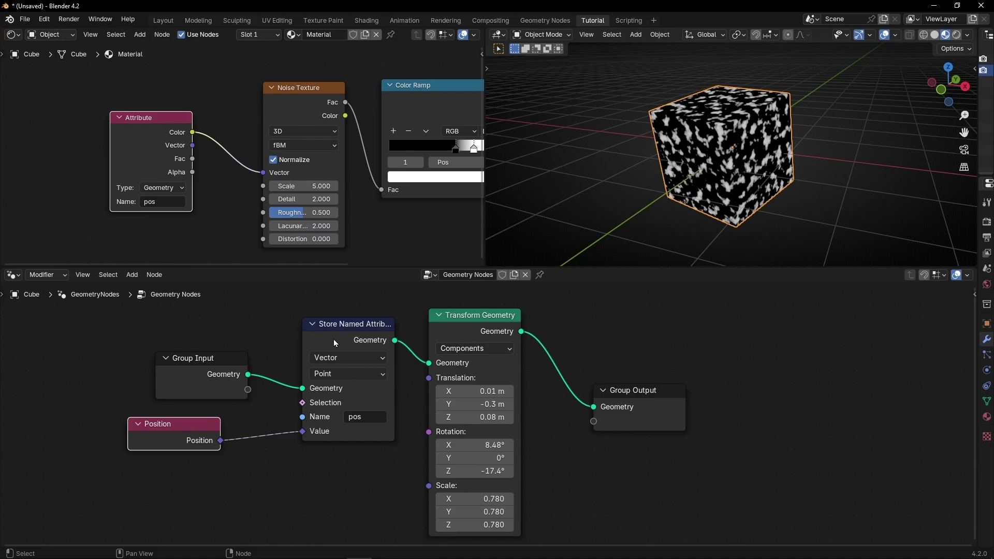
Step: Try the Transform Geometry node before the Store Named Attribute node and shift its X translation to about -0.01 m
alt+drag(458, 331, 307, 357)
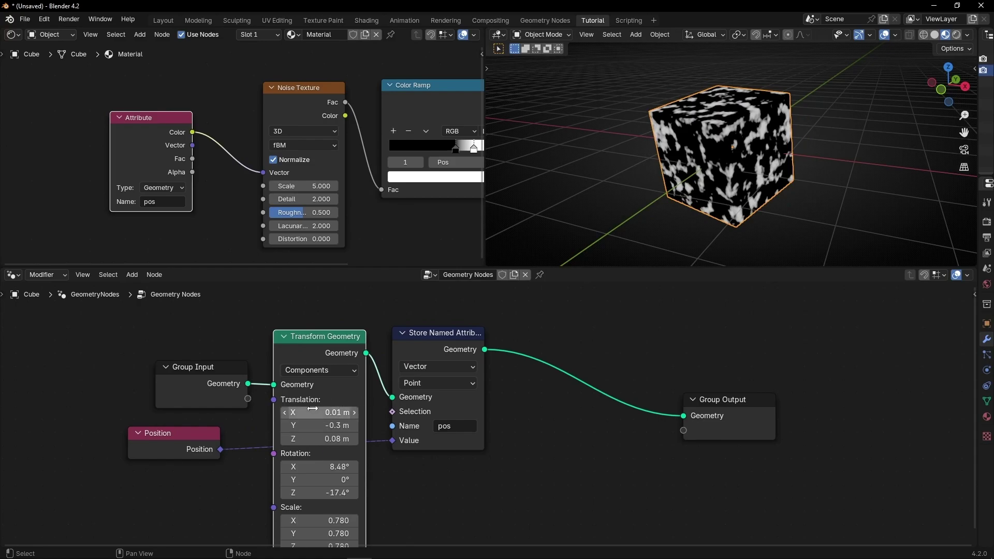
shift+drag(312, 412, 344, 412)
drag(318, 412, 155, 400)
Step: Place the Position node below Store Named Attribute and reinsert Transform Geometry between Store Named Attribute and Group Output
drag(155, 451, 416, 495)
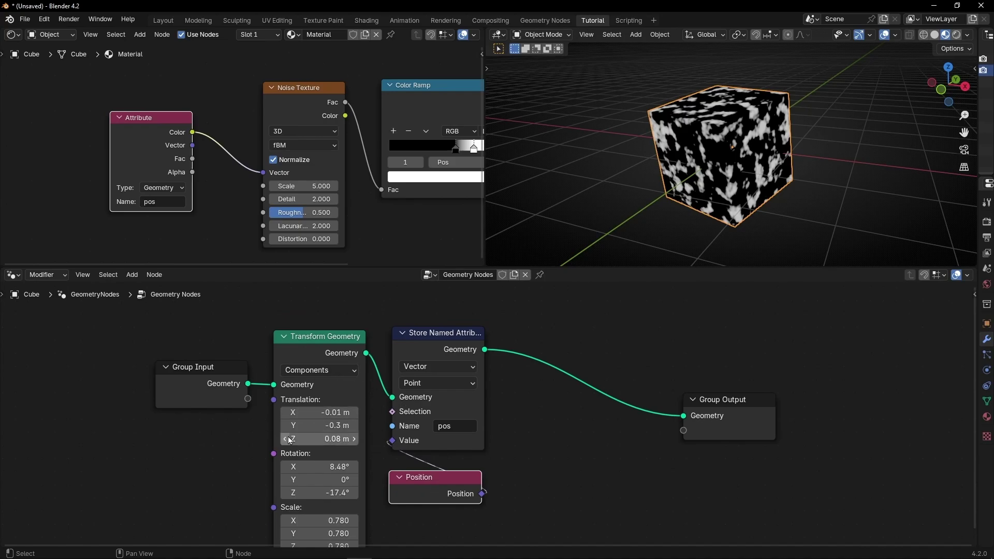
alt+drag(315, 347, 560, 307)
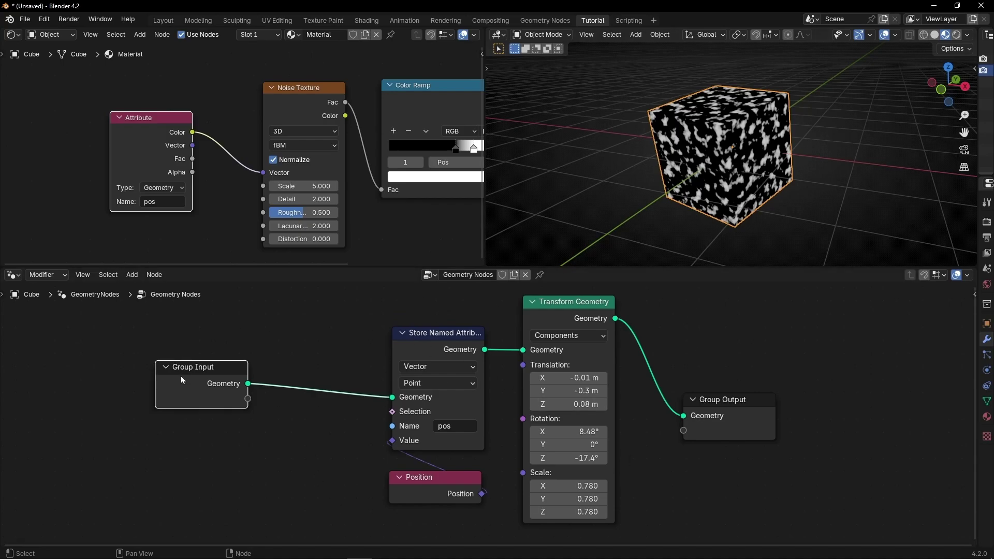
Step: Replace the Group Input node with a UV Sphere of 67 segments and 51 rings feeding the Store Named Attribute node
key(x)
key(shift+a)
text(uv)
key(Down)
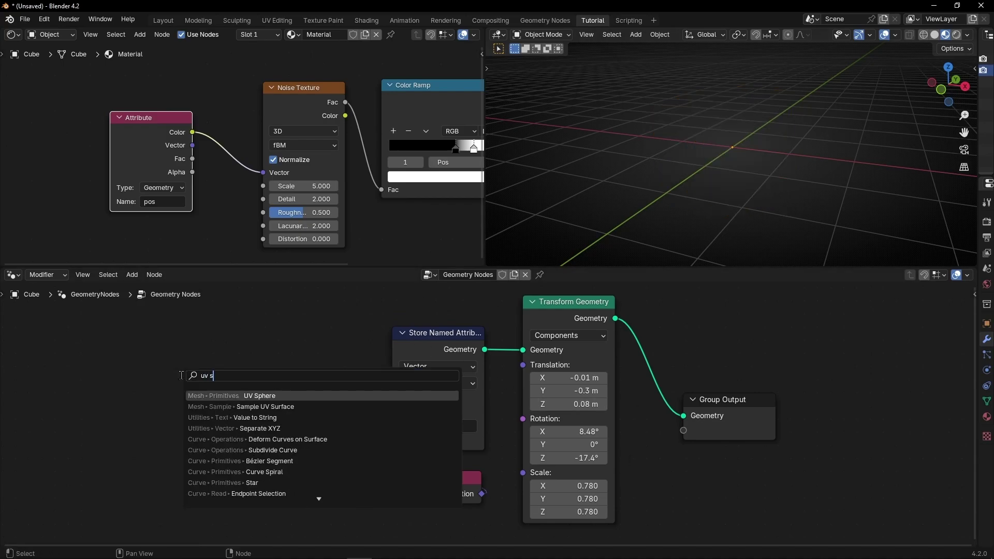
key(Return)
click(181, 376)
drag(273, 397, 383, 402)
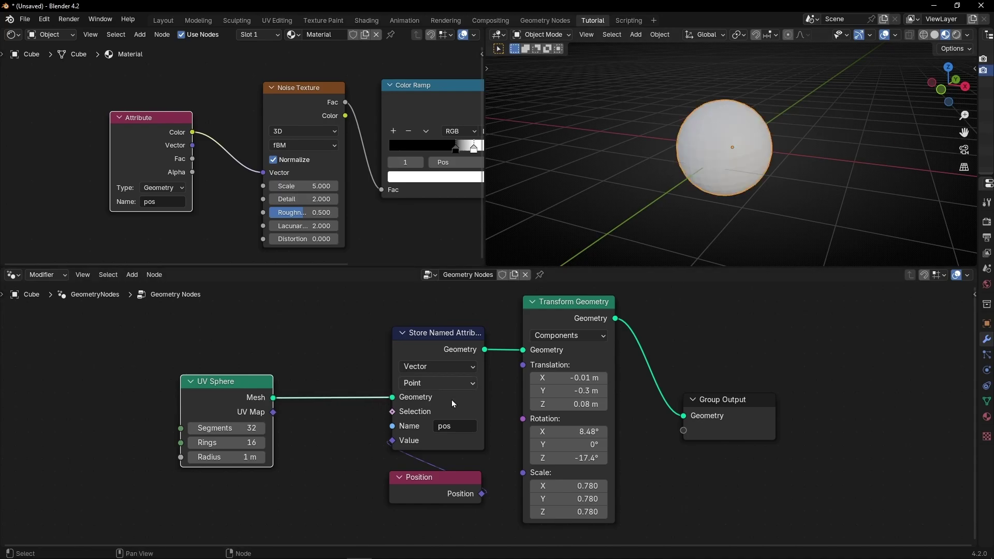
drag(224, 428, 272, 443)
Step: Insert a Set Material node between Transform Geometry and Group Output and assign it the material named Material
drag(750, 420, 840, 396)
key(shift+a)
text(set)
click(813, 422)
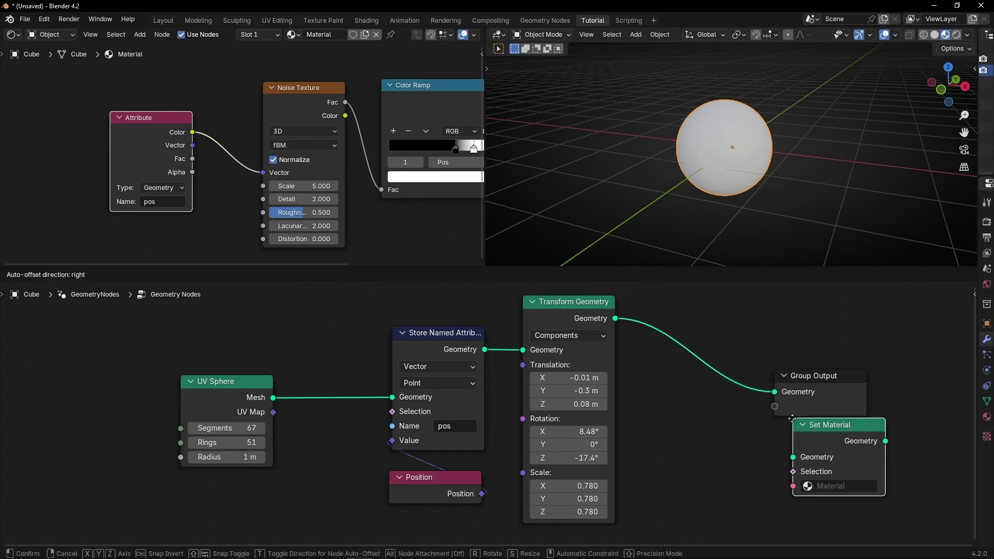
click(706, 397)
click(707, 397)
click(699, 418)
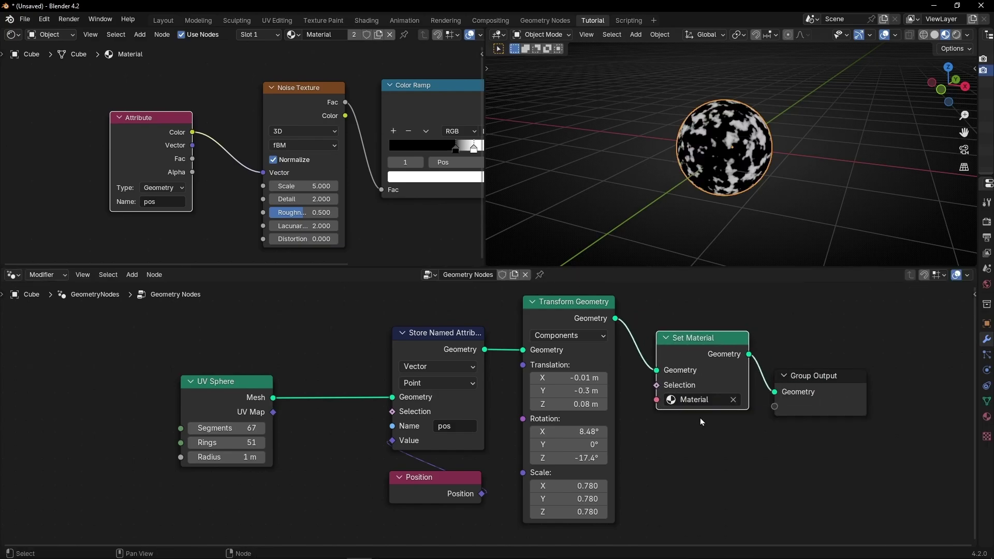
Step: Change the Color Ramp's white stop at position 0.680 to bright green
shift+middle_drag(409, 206, 284, 210)
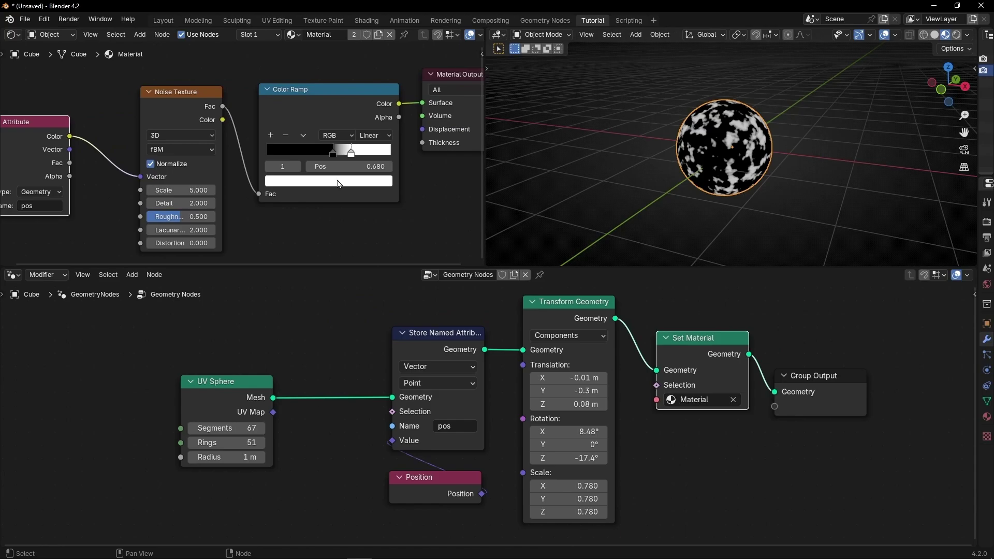
scroll(331, 187, up, 4)
shift+middle_drag(397, 171, 355, 169)
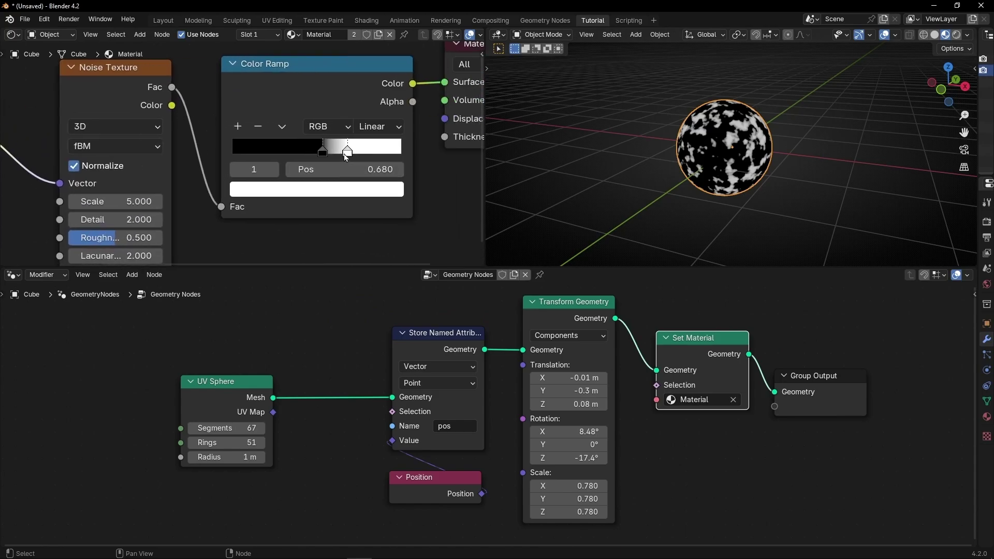
click(344, 189)
drag(295, 249, 248, 238)
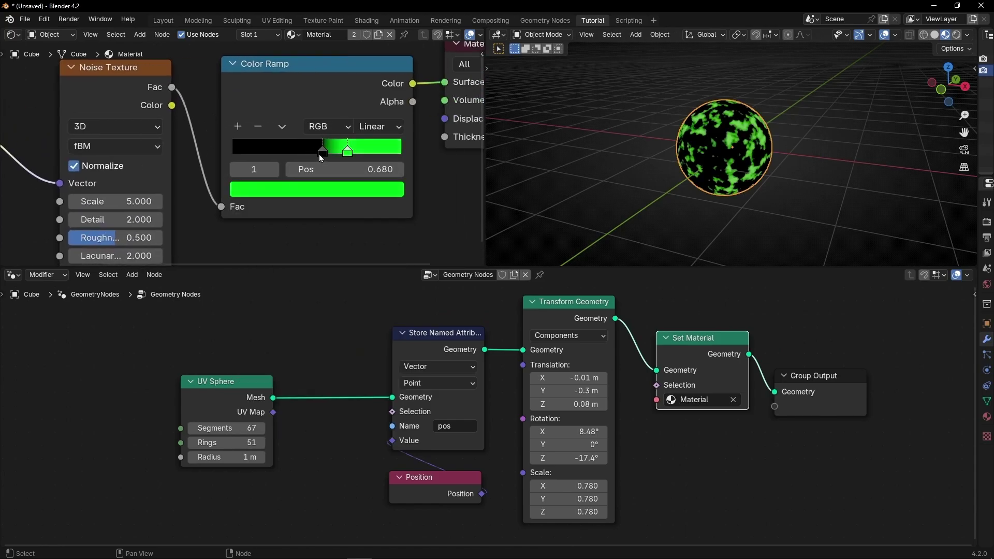
Step: Change the Color Ramp's black stop to dark blue and set the Noise Texture scale to about 2.340
click(322, 155)
click(309, 187)
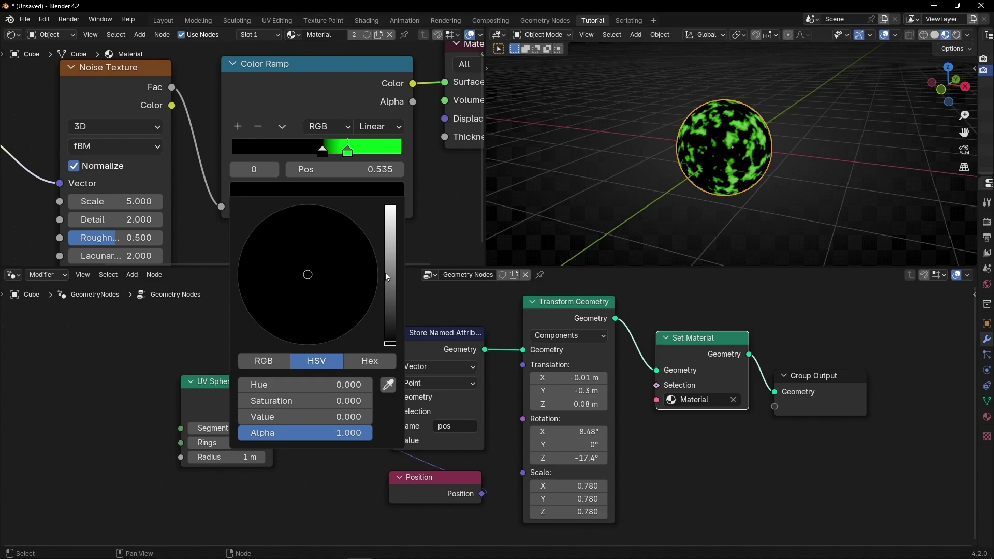
drag(385, 277, 389, 207)
click(365, 230)
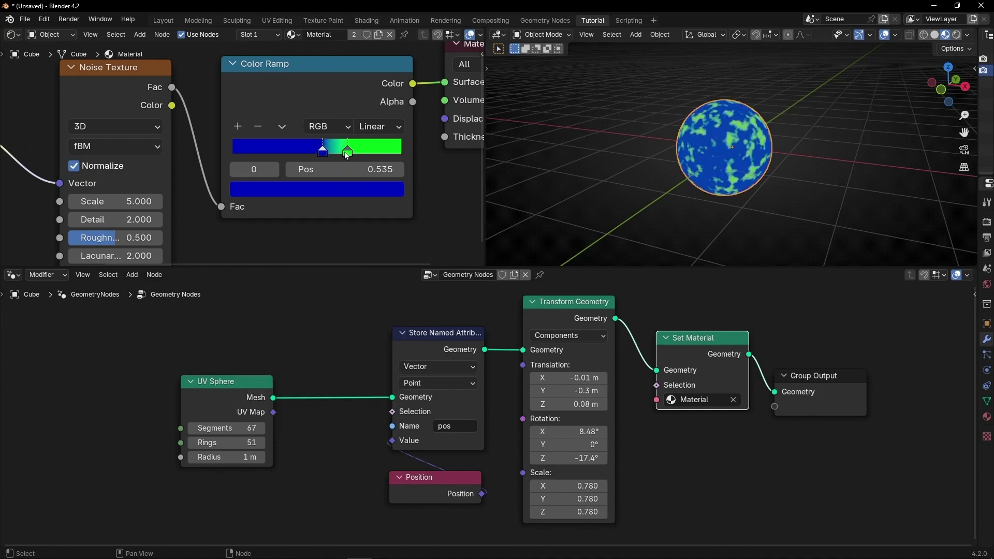
shift+drag(128, 201, 83, 202)
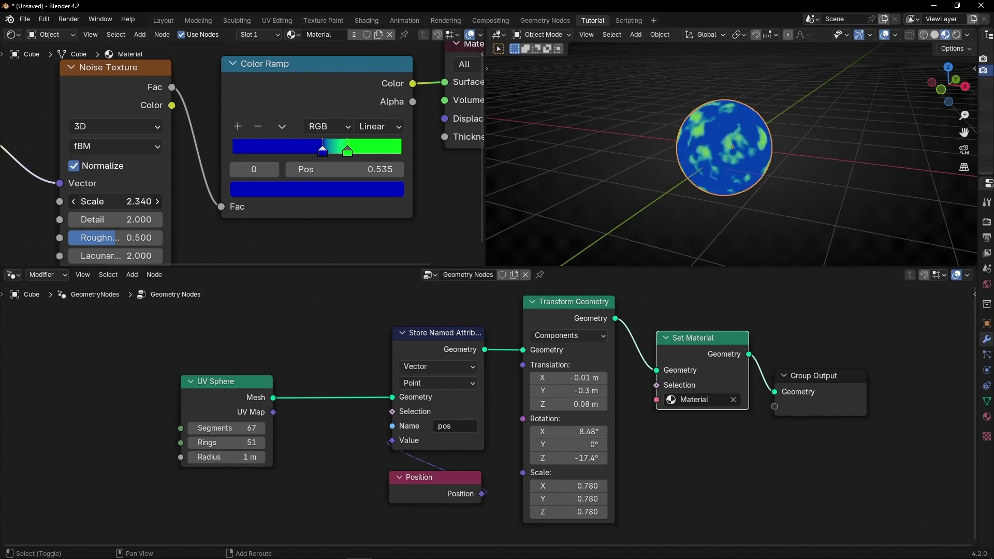
Step: Set the sphere's Transform Geometry translation to about X -0.31 m and Z -0.2 m, with rotation about X 2.48° and Z 204°
scroll(785, 194, up, 3)
middle_drag(785, 193, 737, 195)
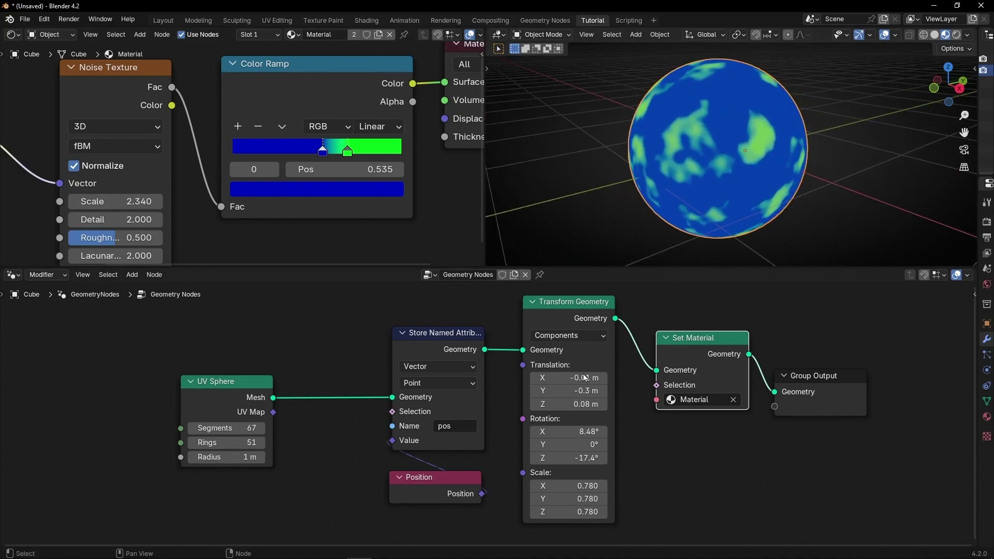
drag(584, 378, 565, 406)
mouse_move(577, 432)
mouse_down()
mouse_move(554, 432)
mouse_move(573, 432)
mouse_up()
drag(577, 458, 632, 458)
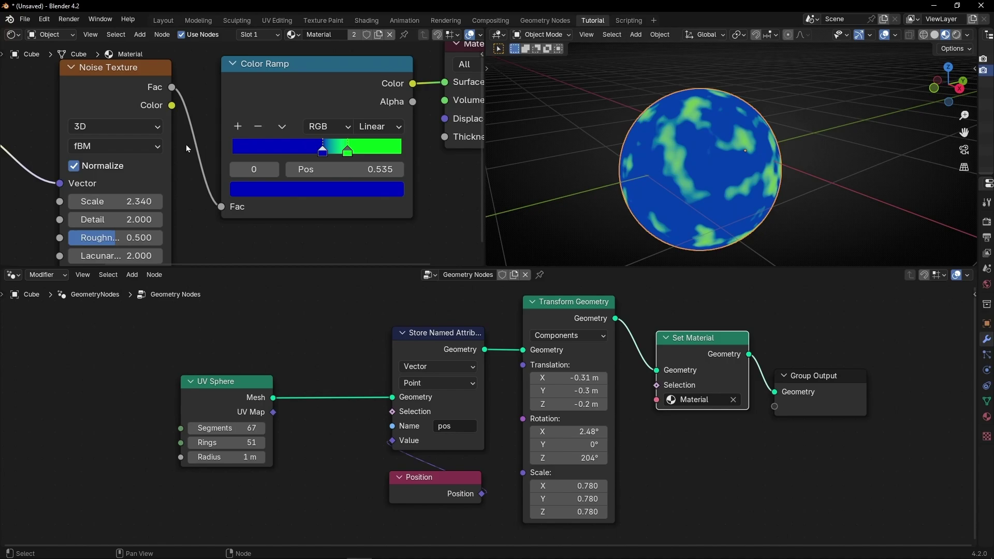
Step: Insert a Mapping node between the Attribute node and the Noise Texture node in the shader
scroll(79, 116, down, 3)
middle_drag(110, 152, 144, 151)
drag(145, 151, 101, 149)
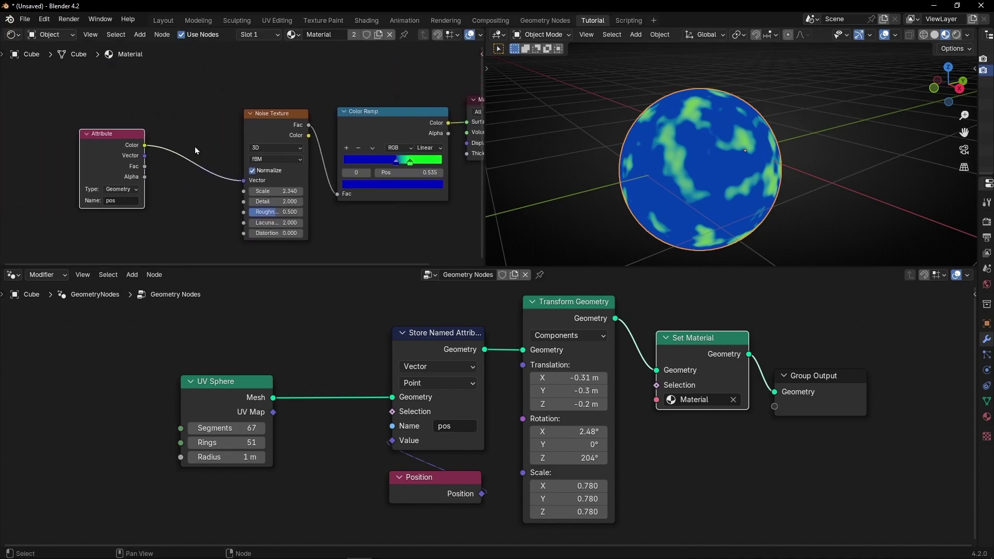
key(shift+a)
text(mapp)
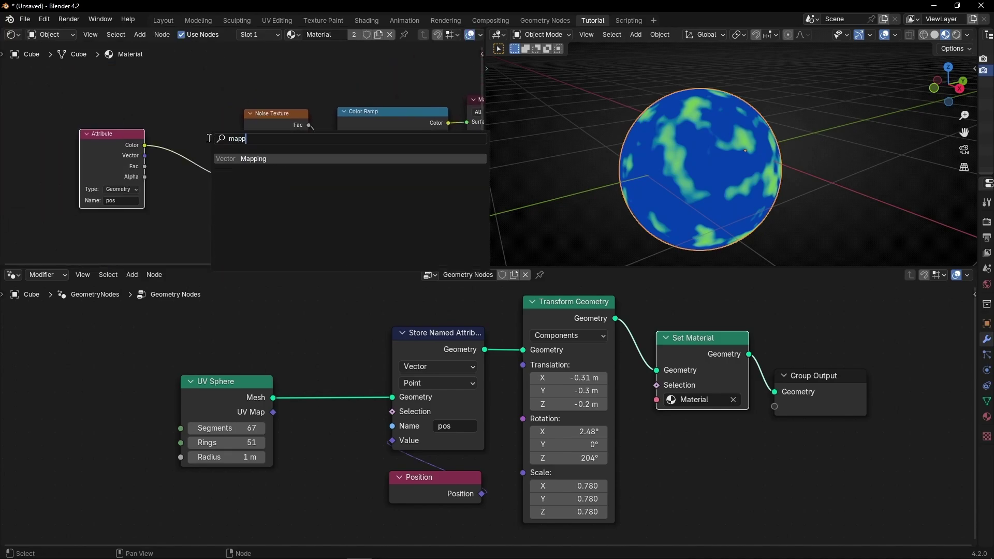
key(Return)
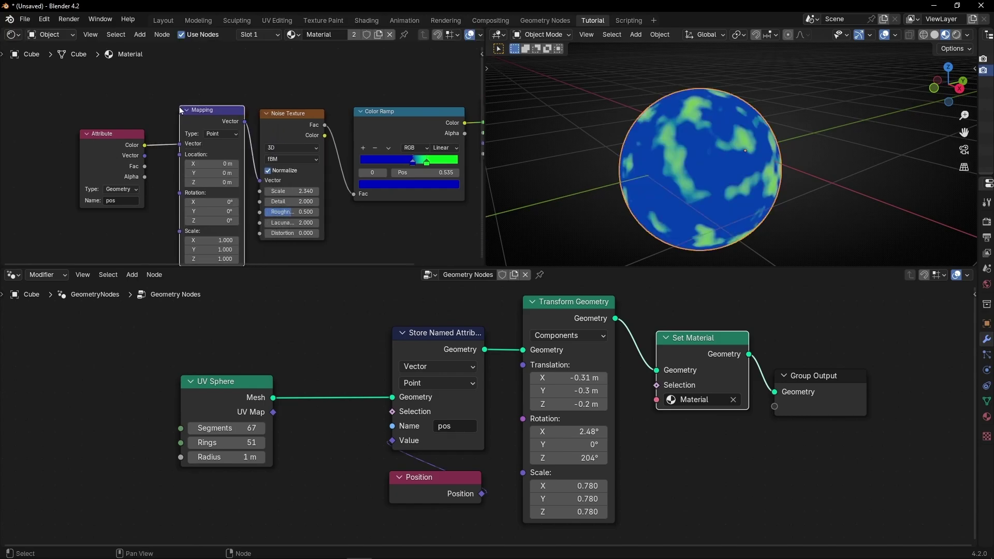
click(200, 95)
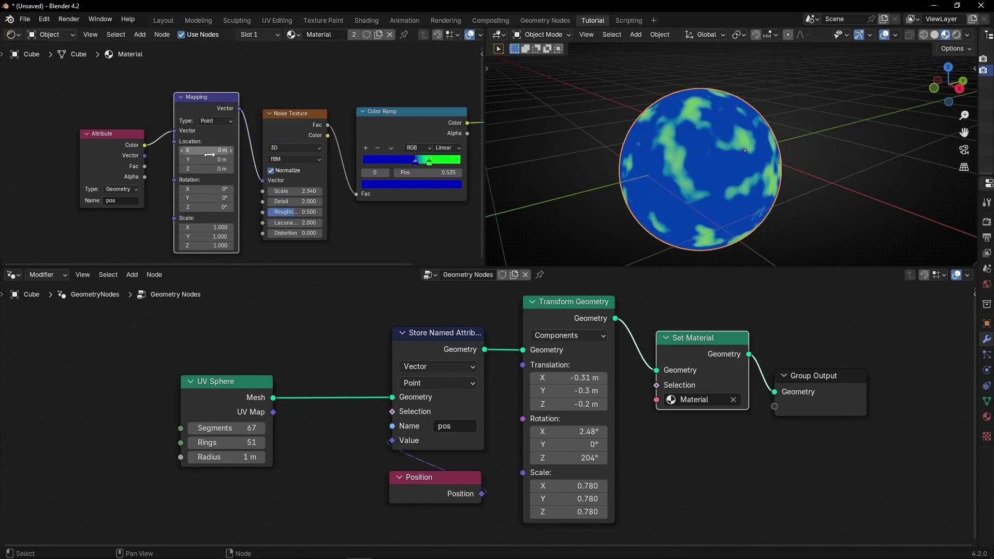
Step: Set the Mapping node's X location to about 1.57 m and X rotation to about 16.9°, then try a scale change and undo it
mouse_move(206, 150)
mouse_down()
mouse_move(220, 150)
mouse_move(206, 150)
mouse_up()
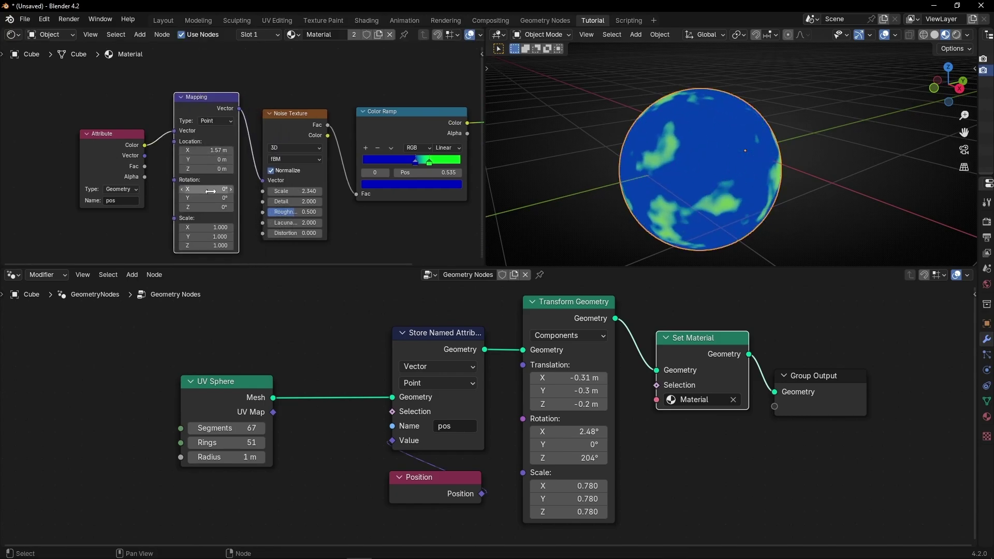
drag(208, 189, 221, 189)
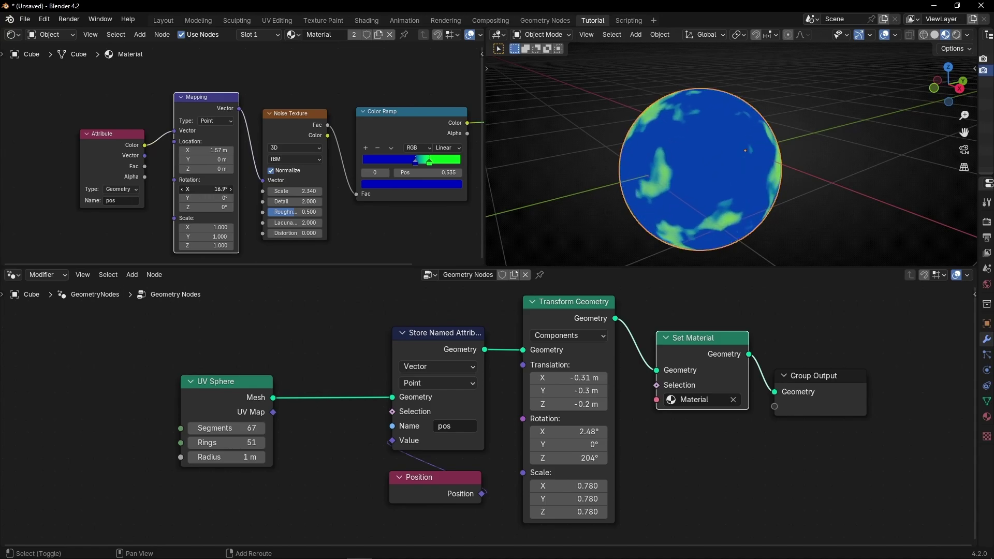
drag(207, 227, 196, 246)
key(ctrl+z)
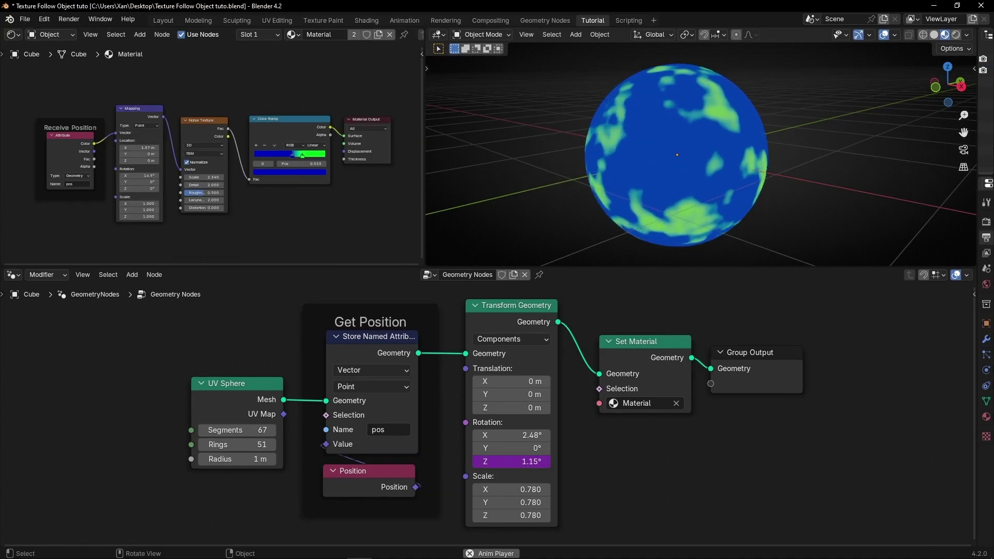